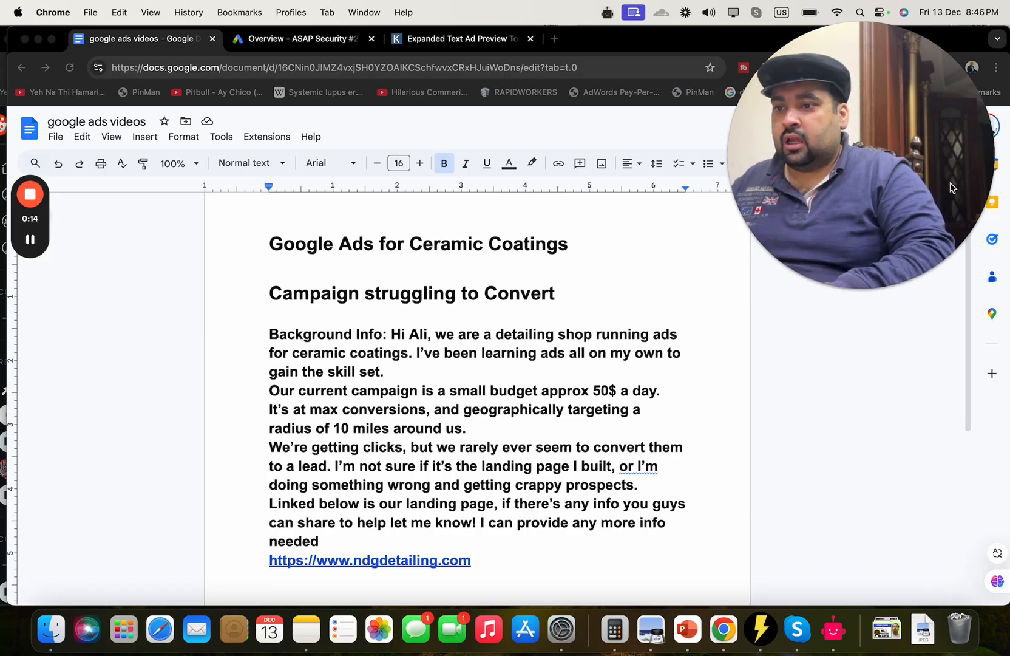
{"action": "left_click", "coordinate": [434, 350]}
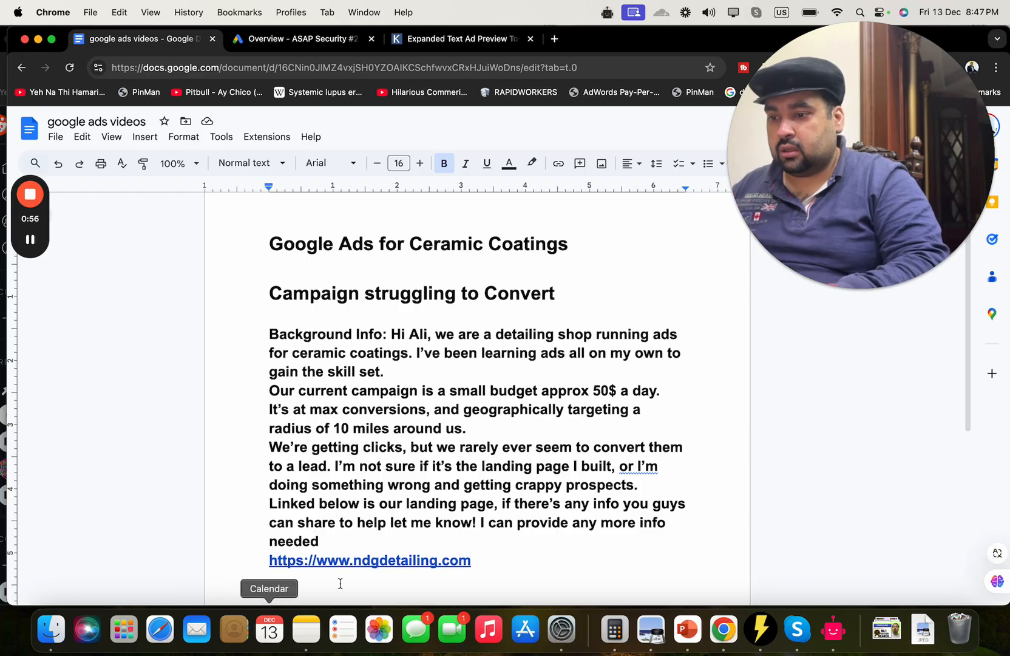
{"action": "left_click", "coordinate": [495, 566]}
{"action": "left_click_drag", "start_coordinate": [494, 566], "coordinate": [287, 567]}
{"action": "key", "text": "super+c"}
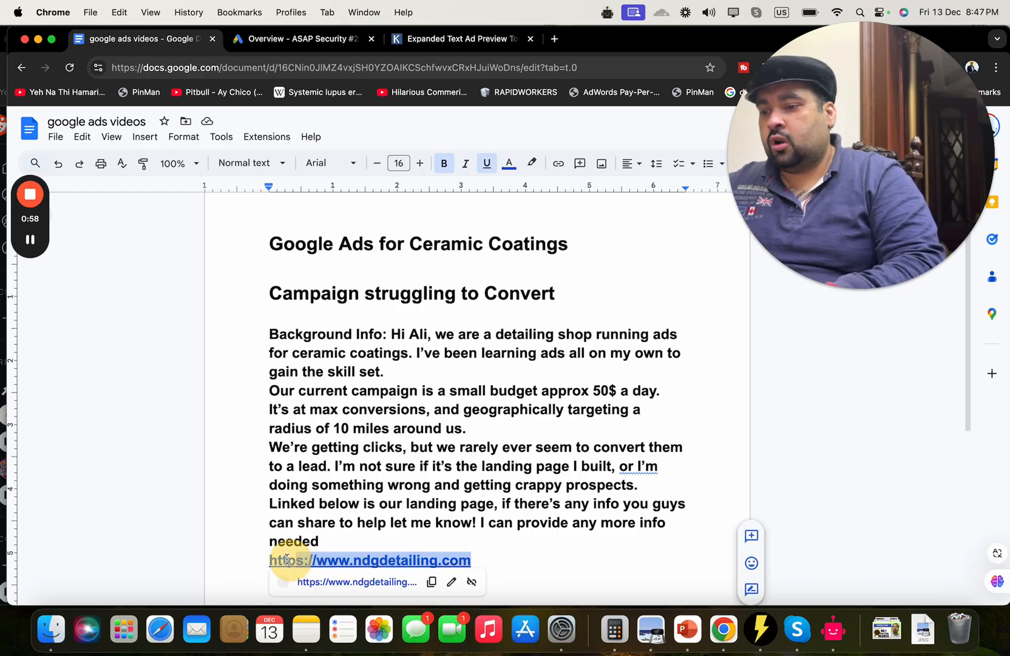
{"action": "key", "text": "super+t"}
{"action": "key", "text": "super+v"}
{"action": "key", "text": "Return"}
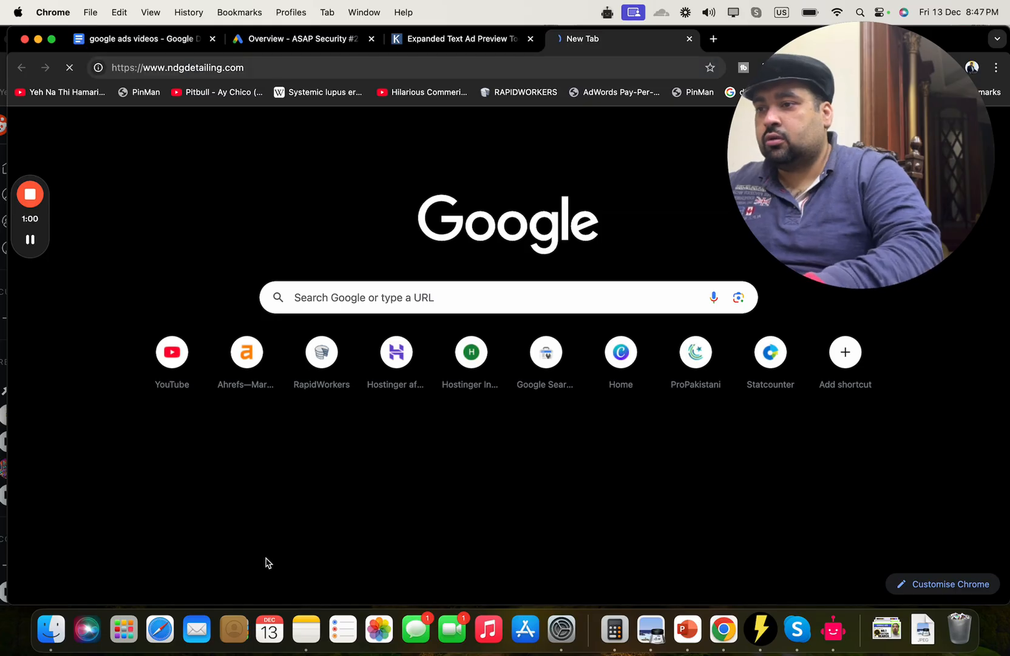
- Return to the google ads videos document and start a new paragraph after a blank line below the website link
{"action": "left_click", "coordinate": [159, 40]}
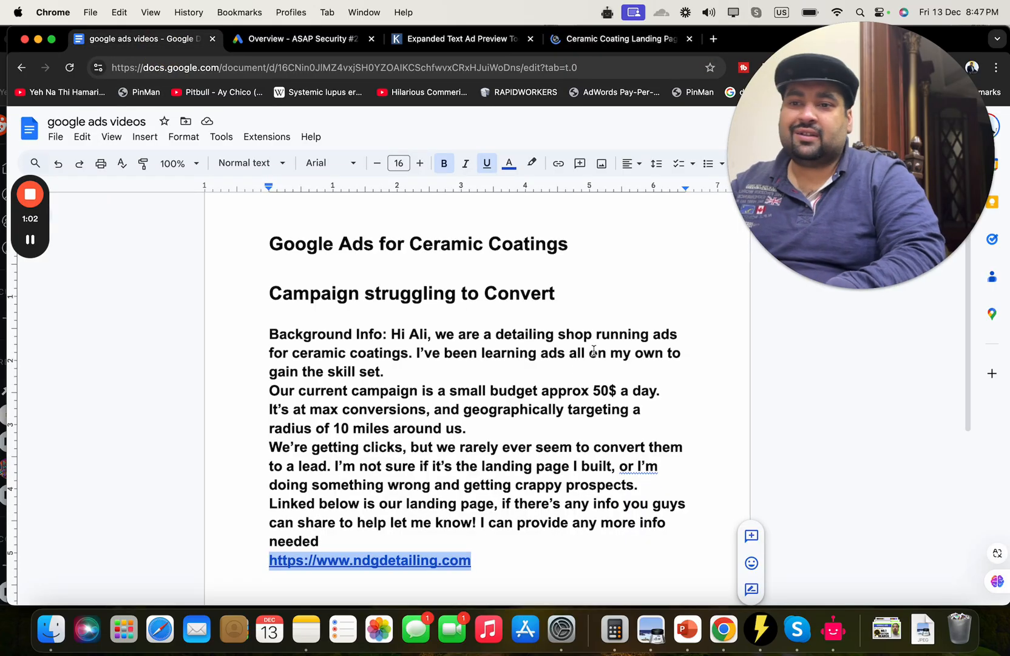
{"action": "left_click", "coordinate": [493, 566]}
{"action": "key", "text": "Return"}
{"action": "key", "text": "Return"}
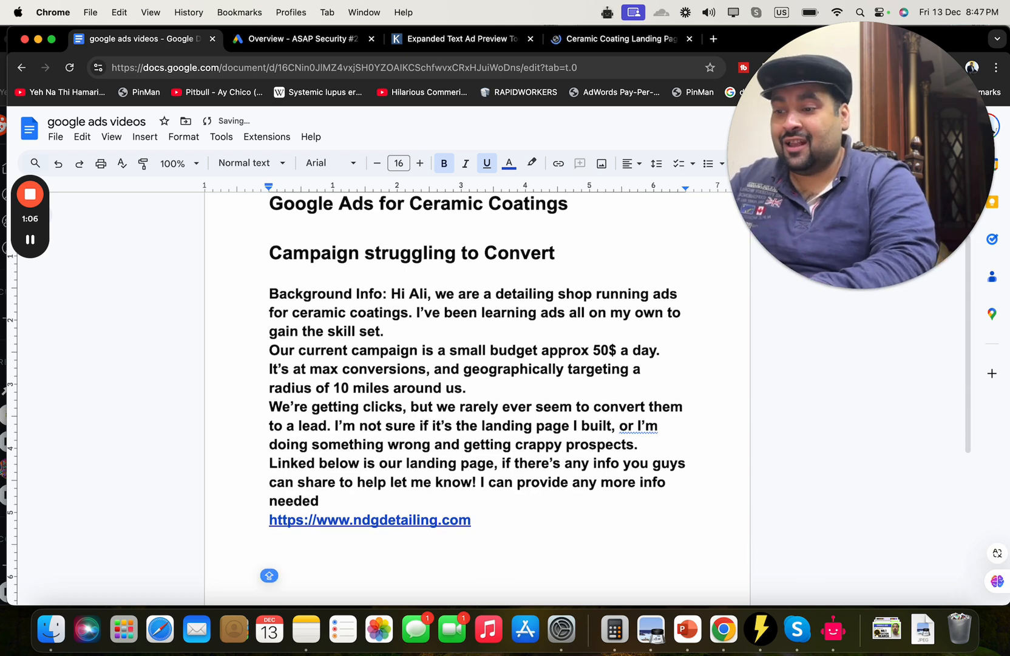
{"action": "type", "text": "Do yo"}
{"action": "key", "text": "BackSpace"}
{"action": "key", "text": "BackSpace"}
{"action": "key", "text": "BackSpace"}
{"action": "key", "text": "BackSpace"}
{"action": "key", "text": "BackSpace"}
{"action": "key", "text": "BackSpace"}
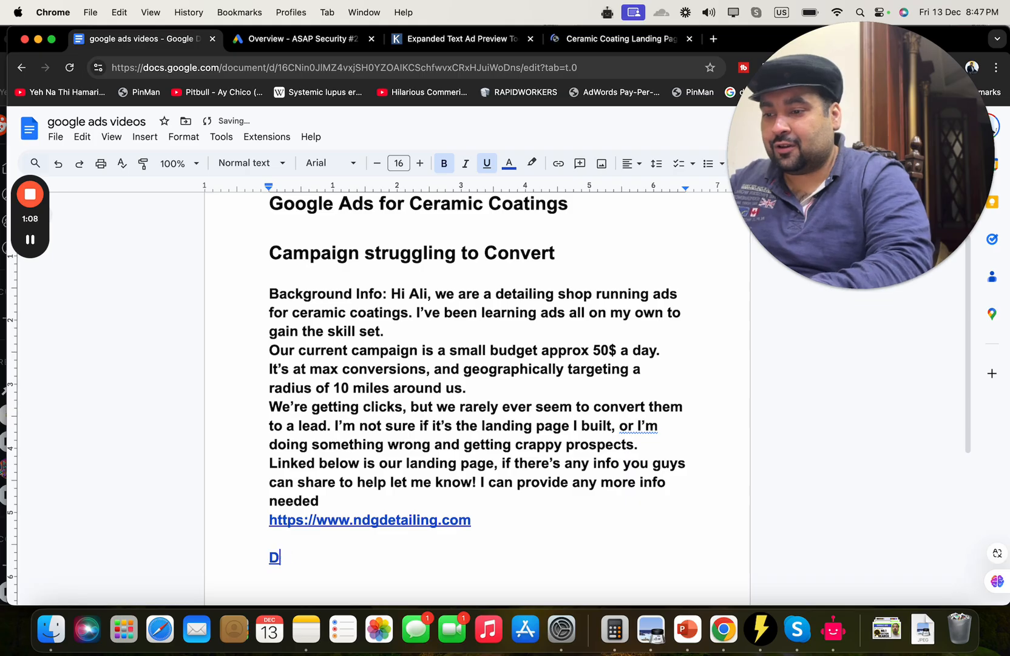
{"action": "type", "text": "D"}
{"action": "key", "text": "BackSpace"}
{"action": "key", "text": "BackSpace"}
{"action": "key", "text": "BackSpace"}
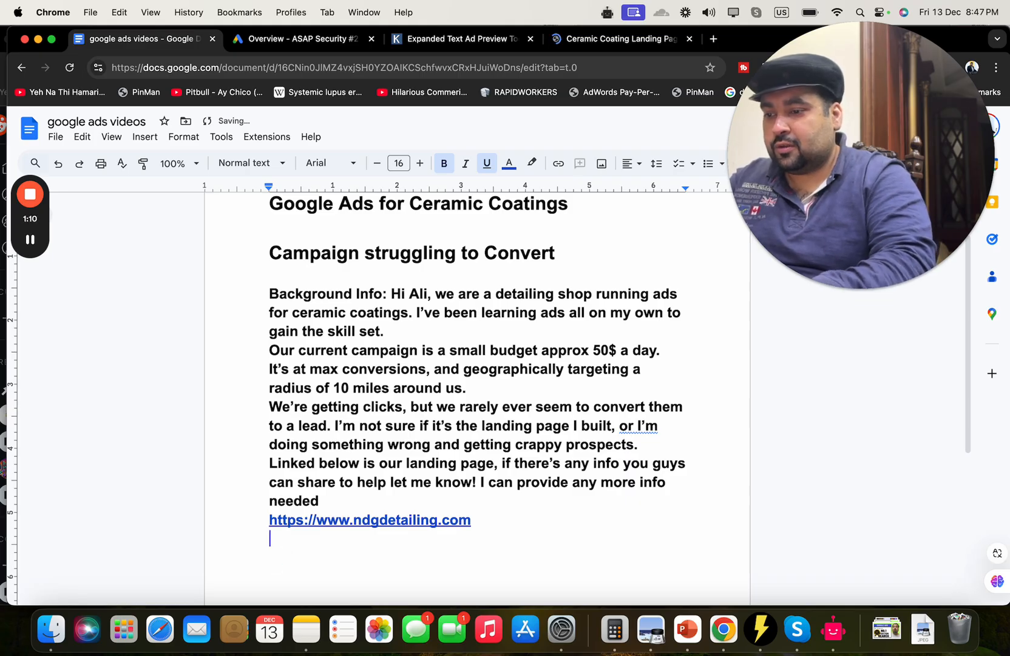
{"action": "key", "text": "Return"}
{"action": "key", "text": "Return"}
{"action": "key", "text": "Return"}
{"action": "type", "text": "a"}
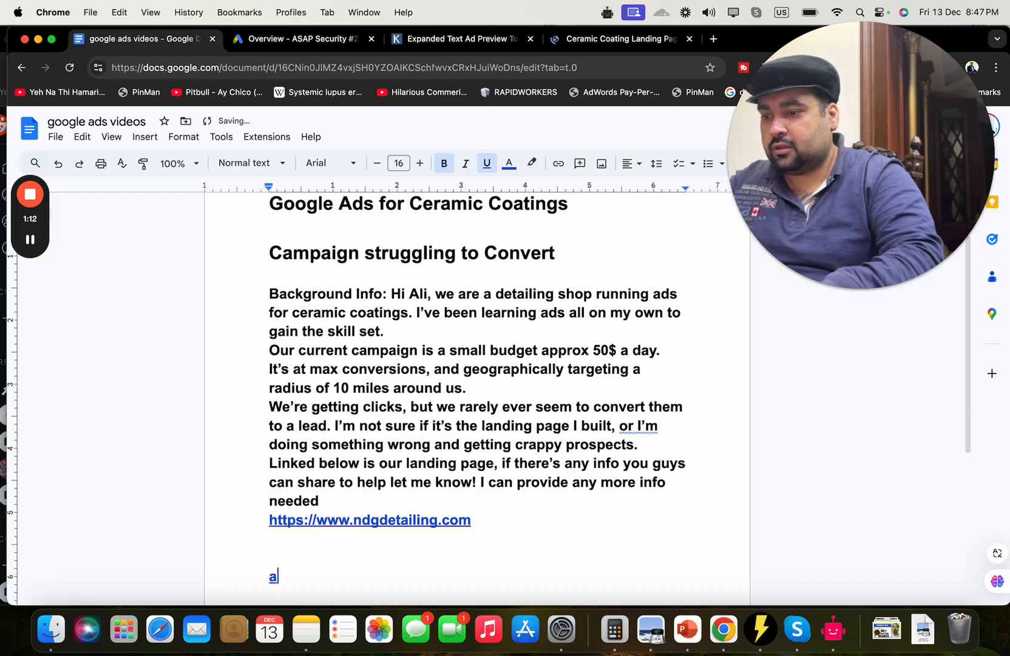
{"action": "key", "text": "BackSpace"}
{"action": "key", "text": "BackSpace"}
{"action": "key", "text": "BackSpace"}
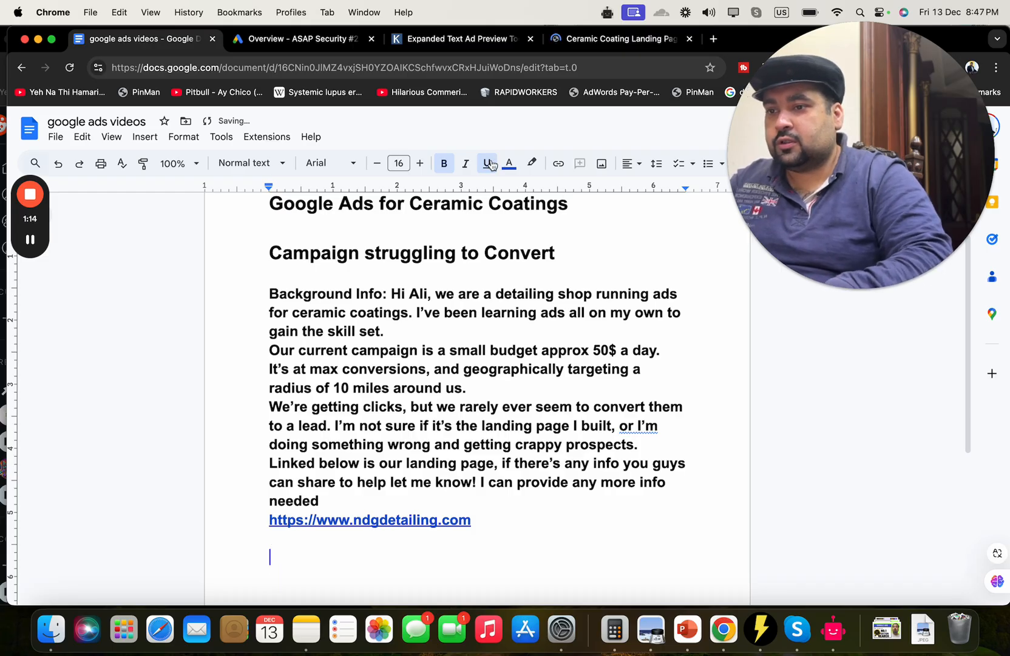
- Write the question "Do you guys have a Google Business Profile?" without underlining, below the website link
{"action": "type", "text": "Do you g"}
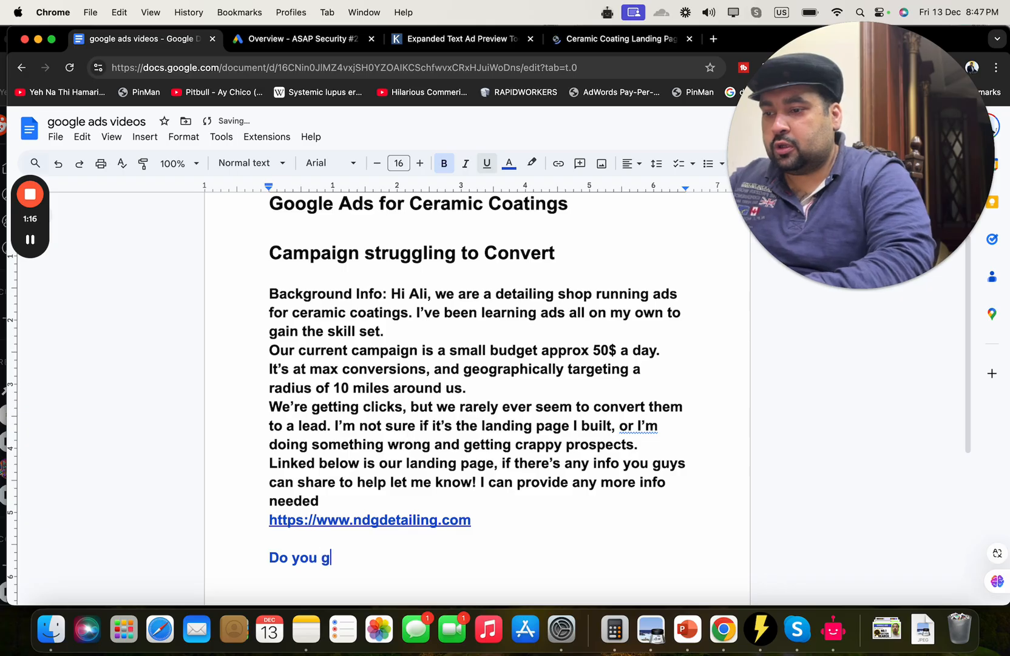
{"action": "type", "text": "uys have a B"}
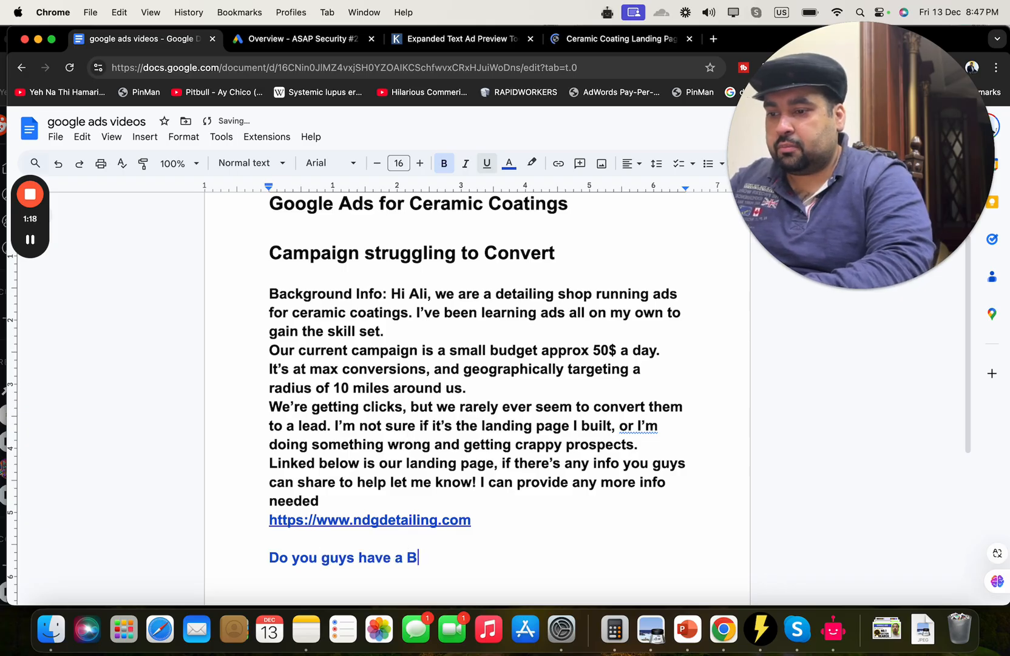
{"action": "type", "text": "usiness go"}
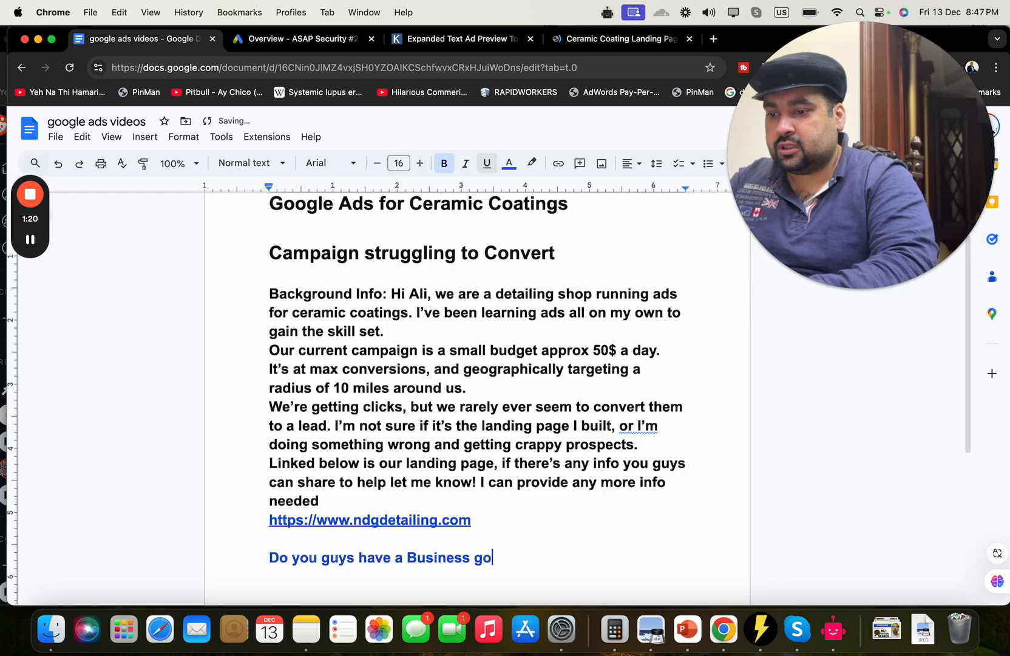
{"action": "key", "text": "BackSpace"}
{"action": "key", "text": "BackSpace"}
{"action": "type", "text": "Profile?"}
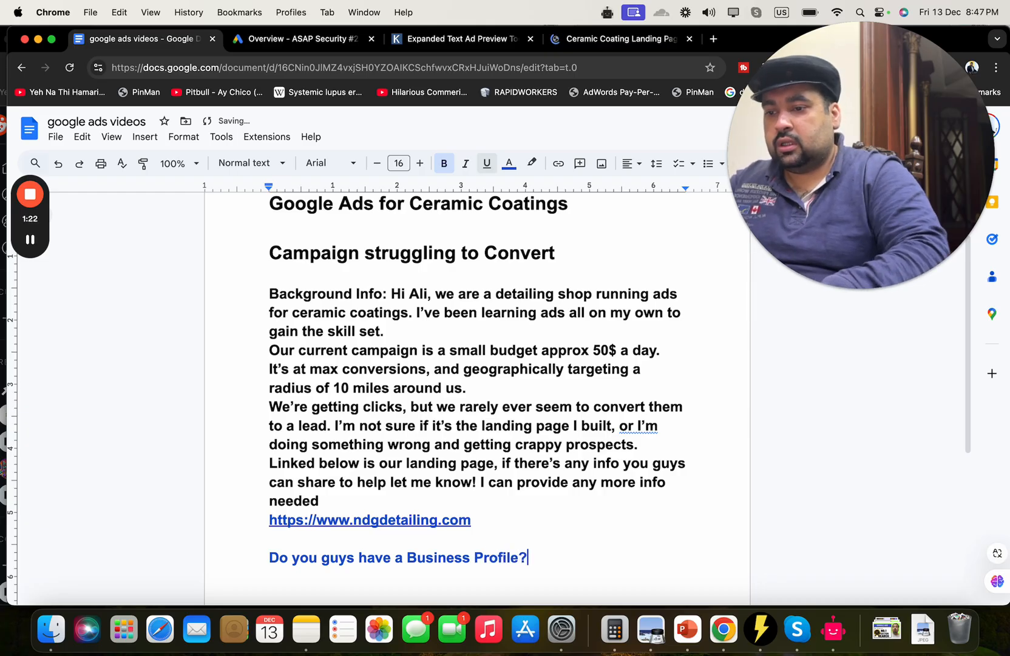
{"action": "left_click", "coordinate": [402, 556]}
{"action": "type", "text": "Google"}
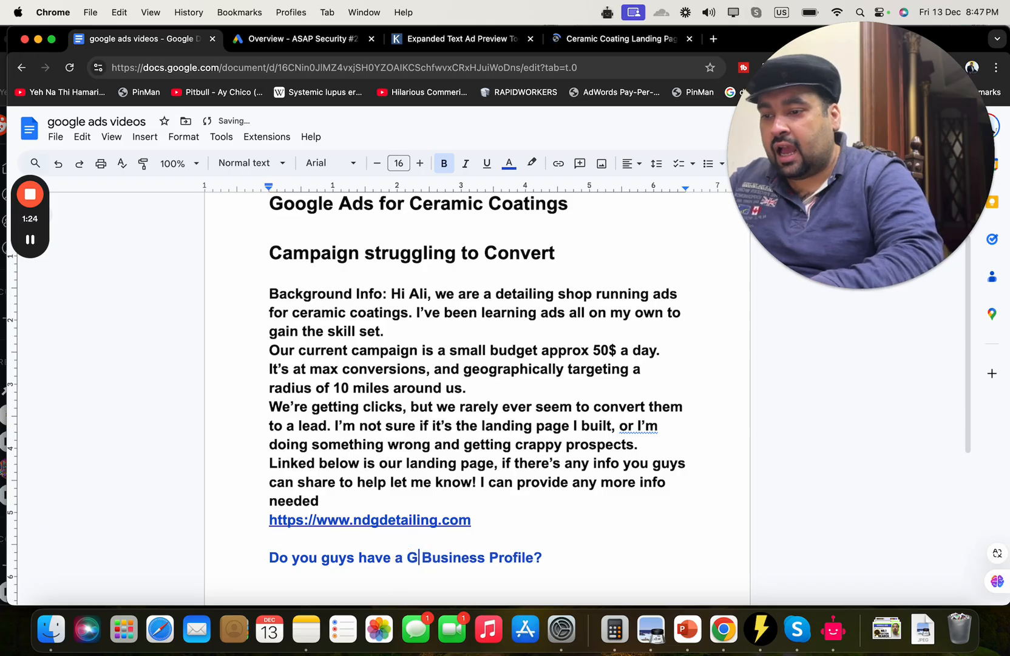
- Add the keyword lines "Ceramic Coatings Near Me." and "Coatings Near Me." below the Google Business Profile question, after a blank line
{"action": "left_click", "coordinate": [598, 559]}
{"action": "key", "text": "Return"}
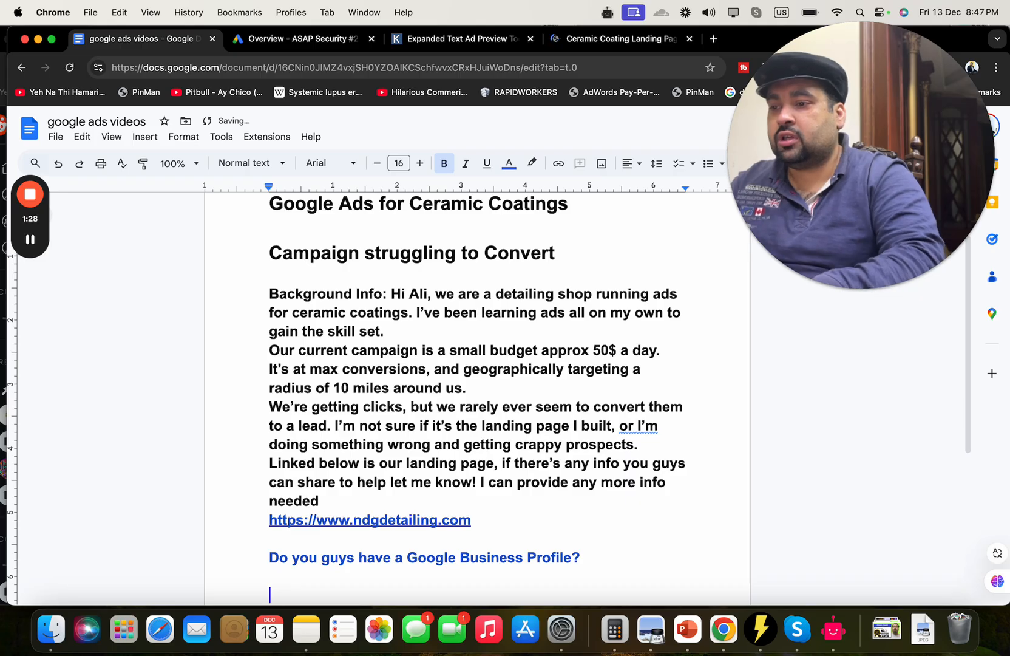
{"action": "type", "text": "Ceramic"}
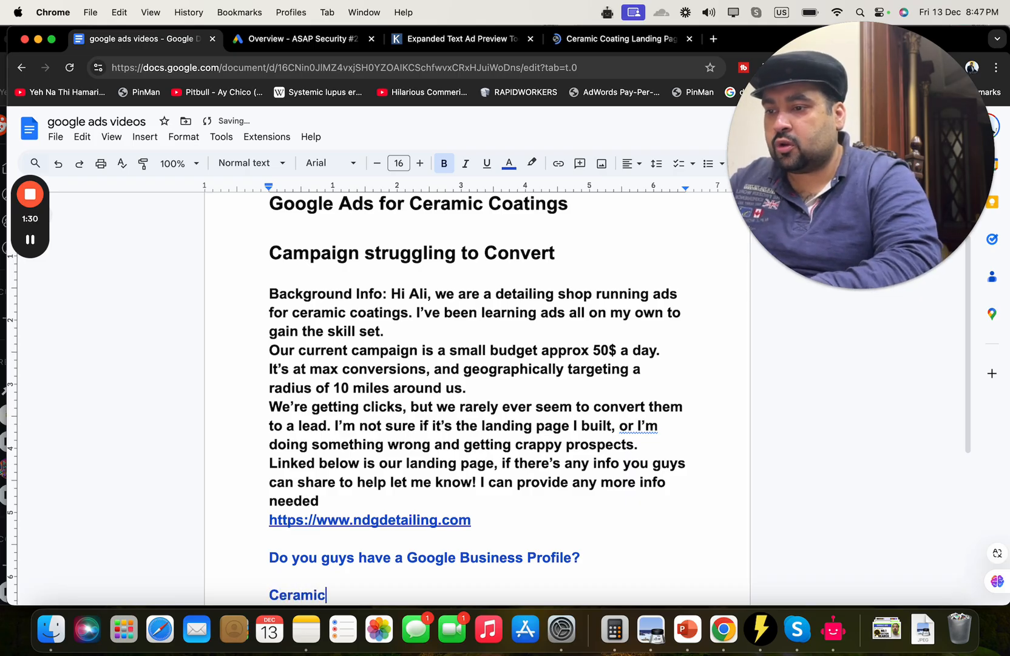
{"action": "type", "text": " Coatings N"}
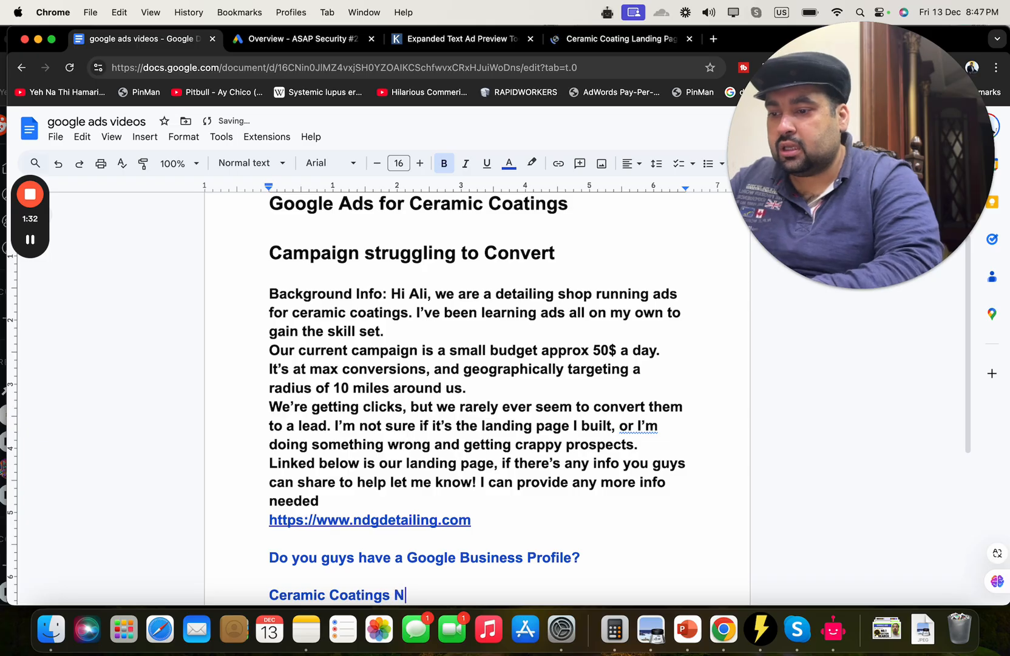
{"action": "type", "text": "ear Me."}
{"action": "key", "text": "Return"}
{"action": "type", "text": "C"}
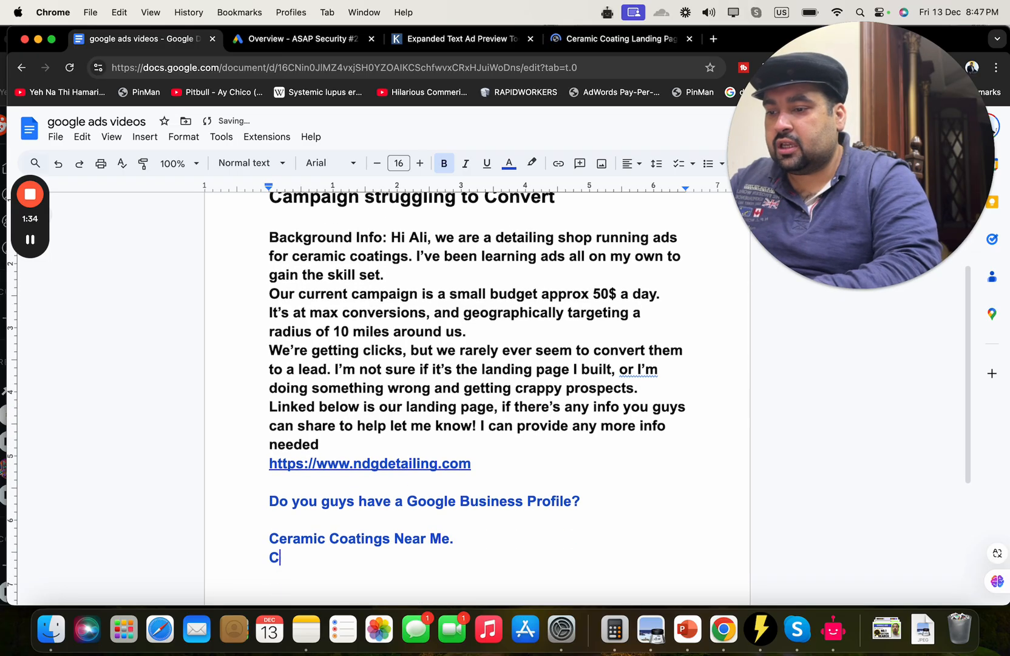
{"action": "type", "text": "oatings n"}
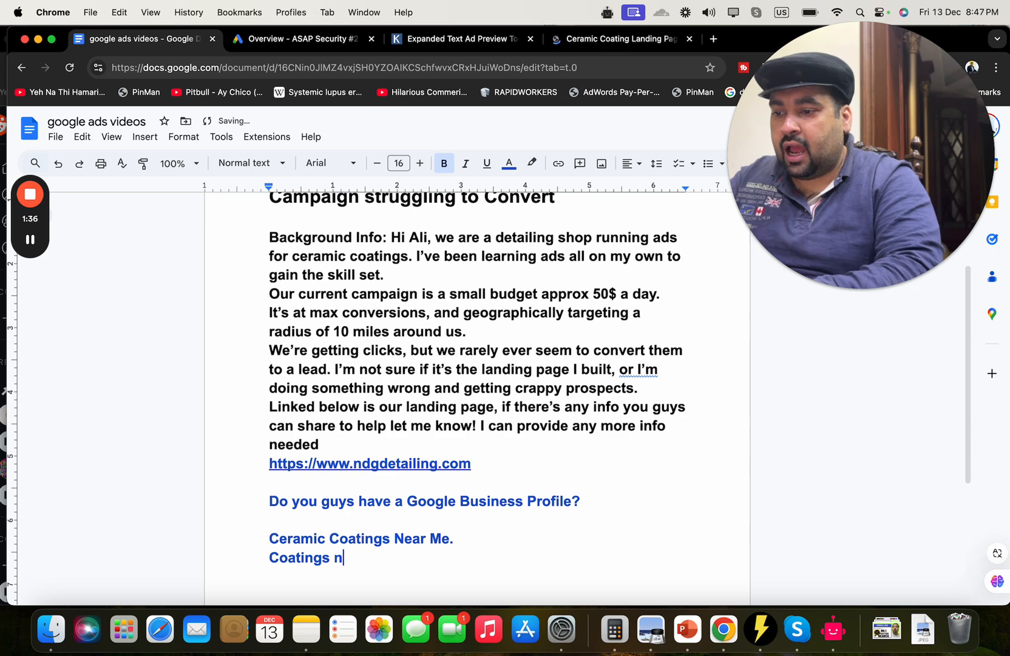
{"action": "key", "text": "BackSpace"}
{"action": "type", "text": "Near M"}
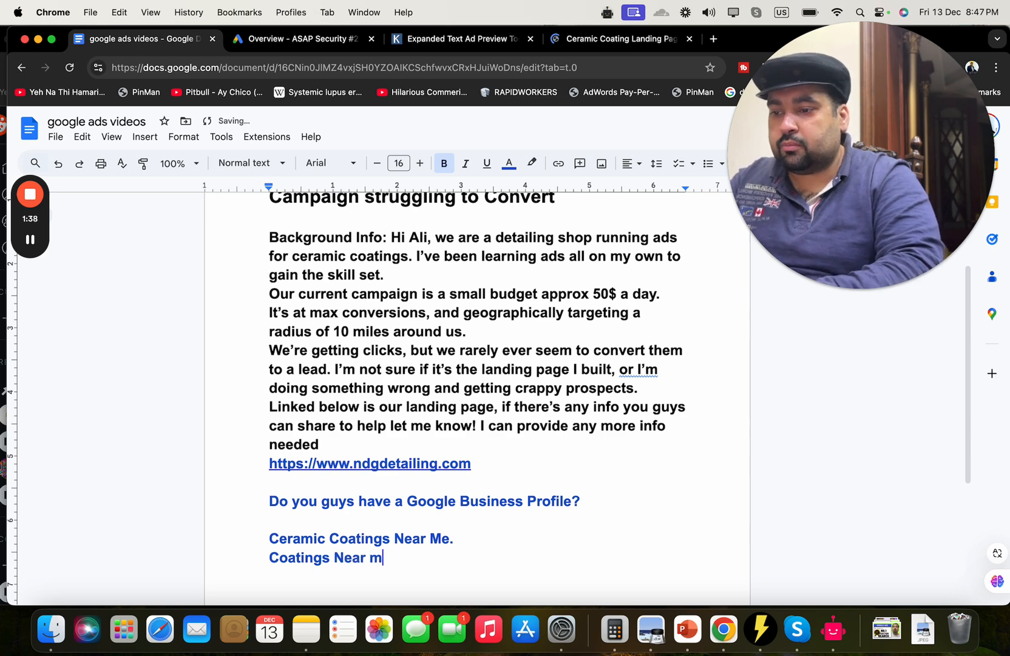
{"action": "key", "text": "BackSpace"}
{"action": "type", "text": "Me."}
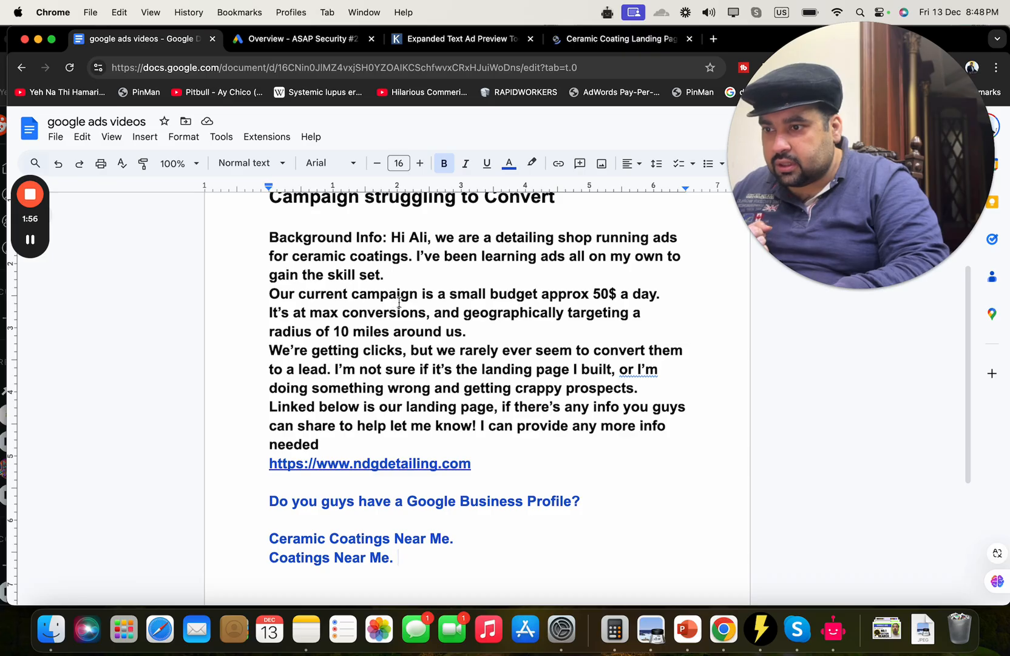
- Add the advice "Change your bidding strategy to maximise clicks. Install conversion tracking." as a new paragraph below the keyword lines
{"action": "left_click_drag", "start_coordinate": [426, 313], "coordinate": [311, 313]}
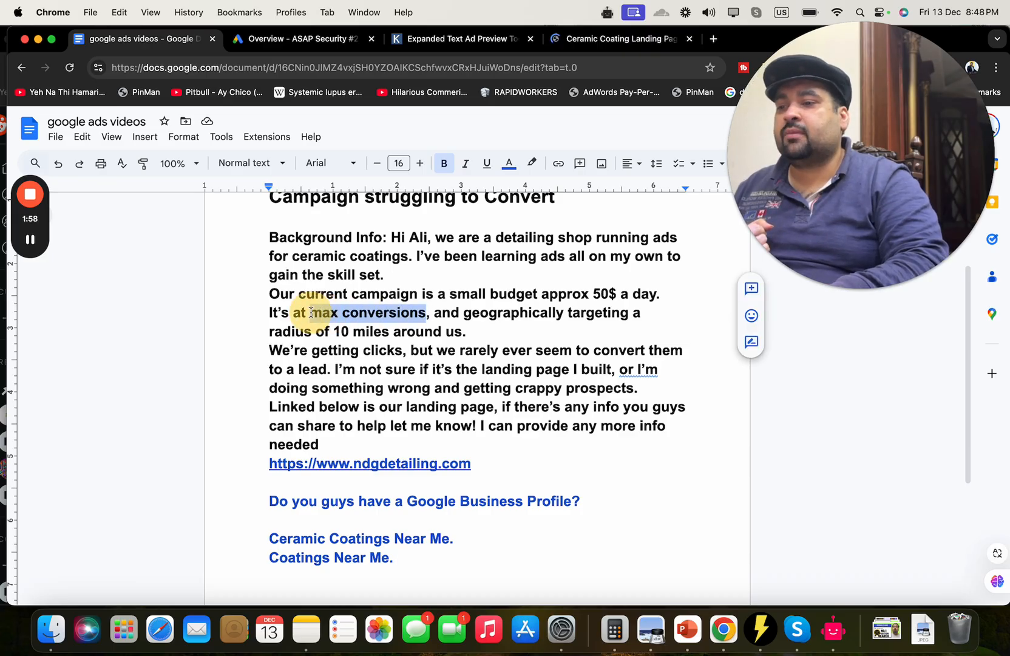
{"action": "left_click", "coordinate": [463, 382]}
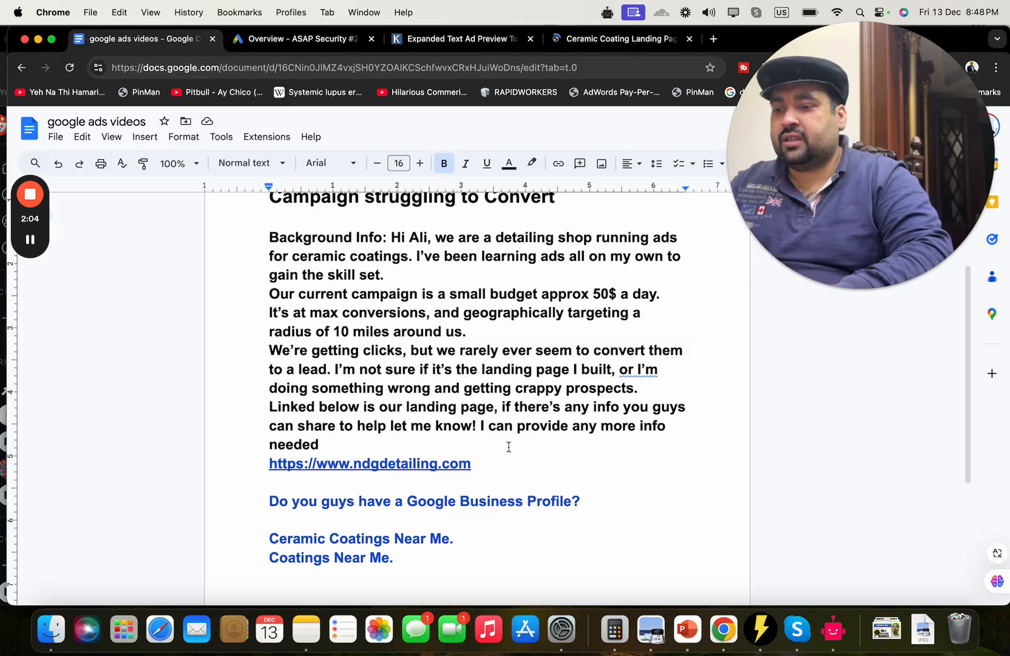
{"action": "key", "text": "Return"}
{"action": "key", "text": "Return"}
{"action": "type", "text": "Chan"}
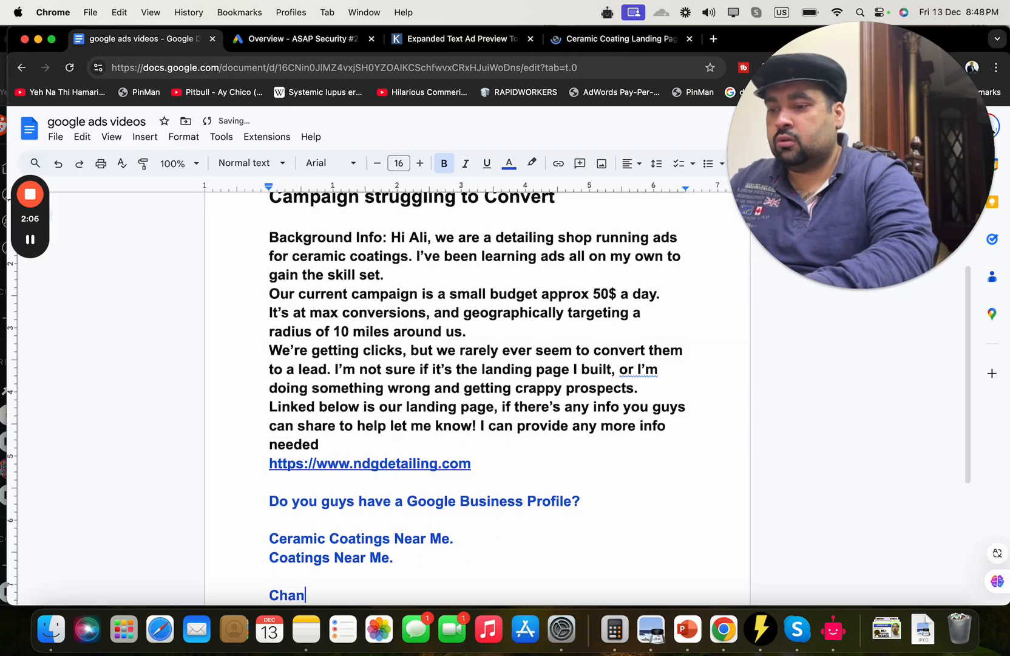
{"action": "type", "text": "ge you"}
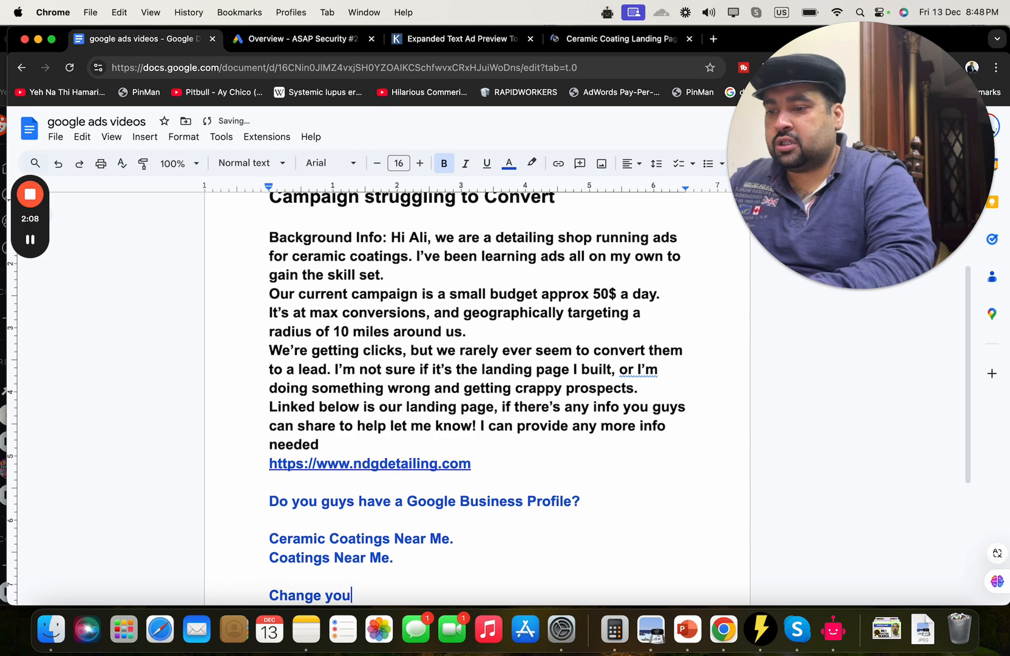
{"action": "type", "text": "r bidding strate"}
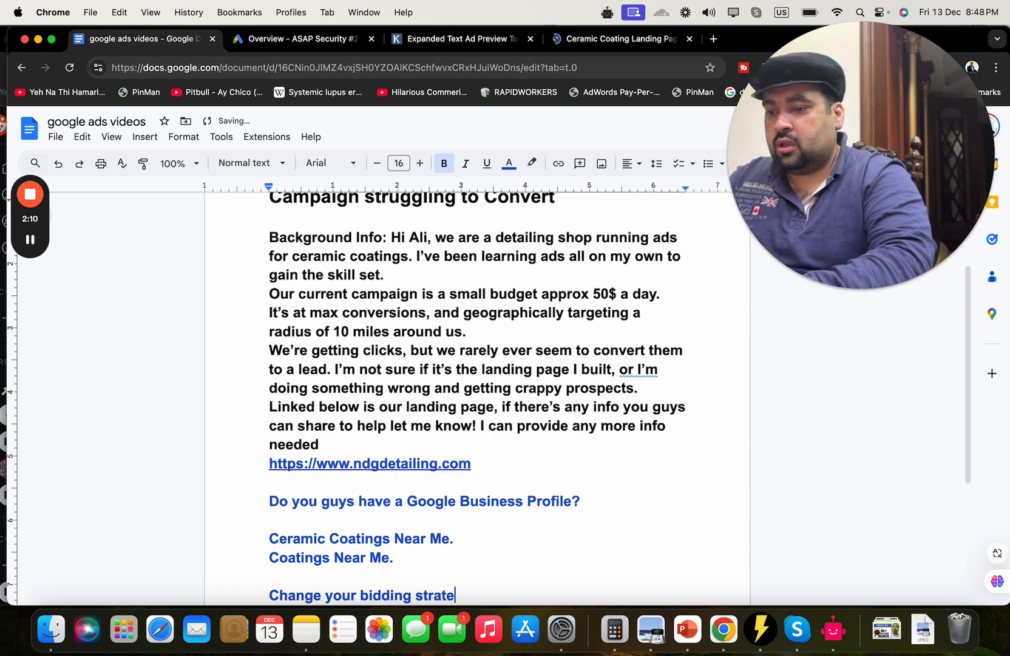
{"action": "type", "text": "gy to m"}
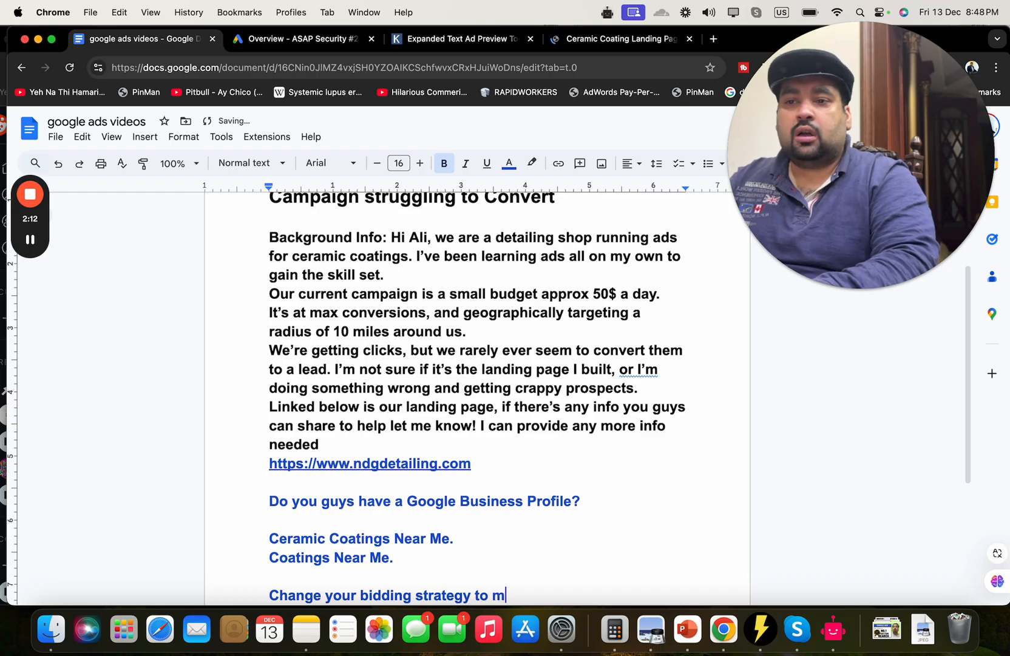
{"action": "type", "text": "aximise clicks."}
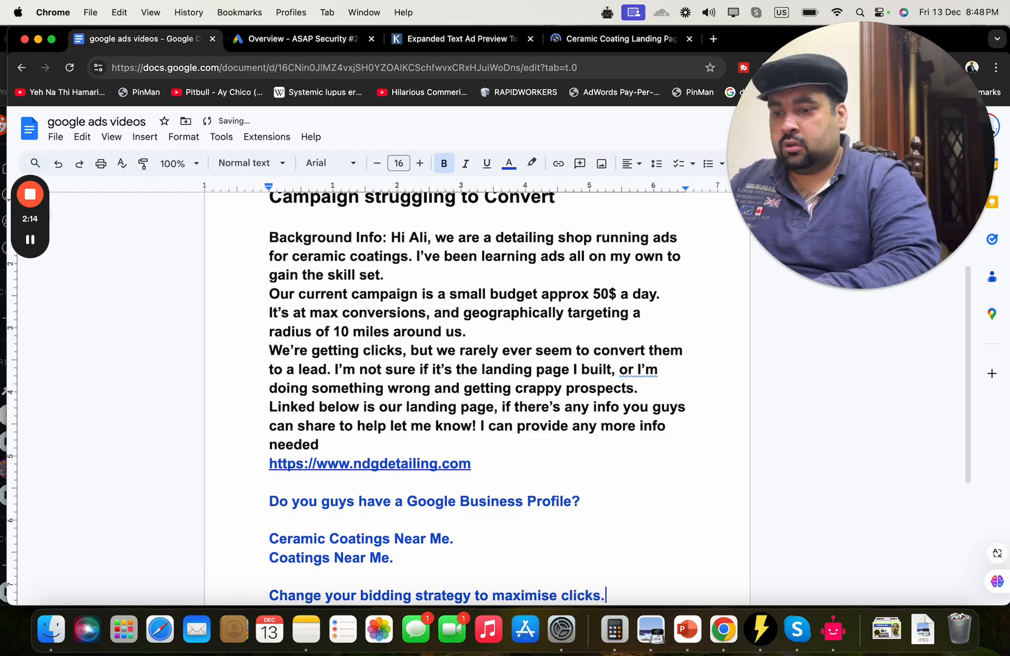
{"action": "type", "text": " Install c"}
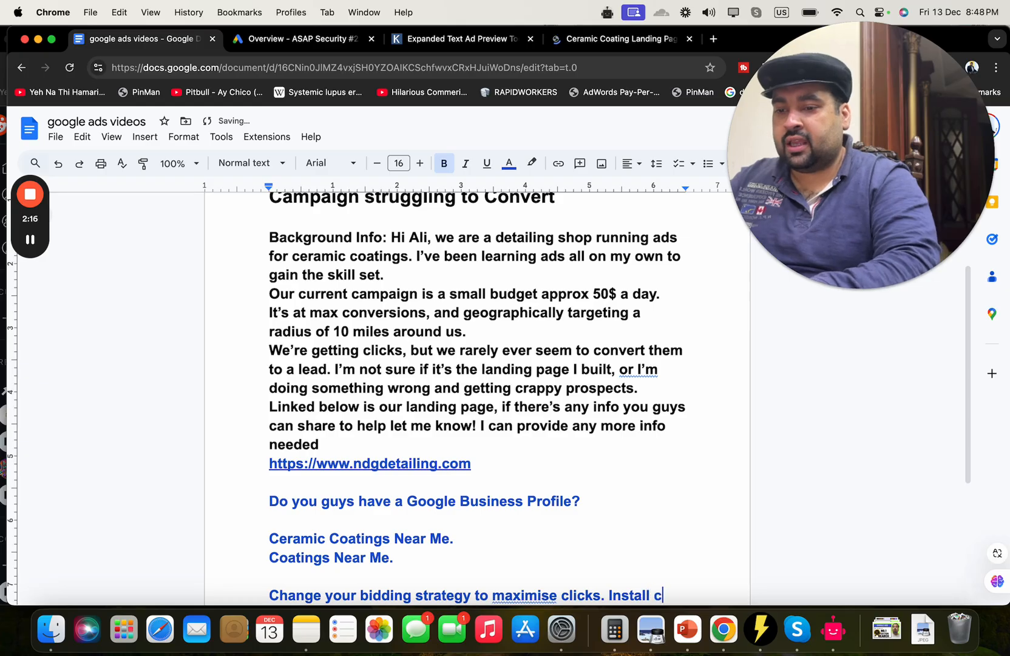
{"action": "type", "text": "onversion tracking."}
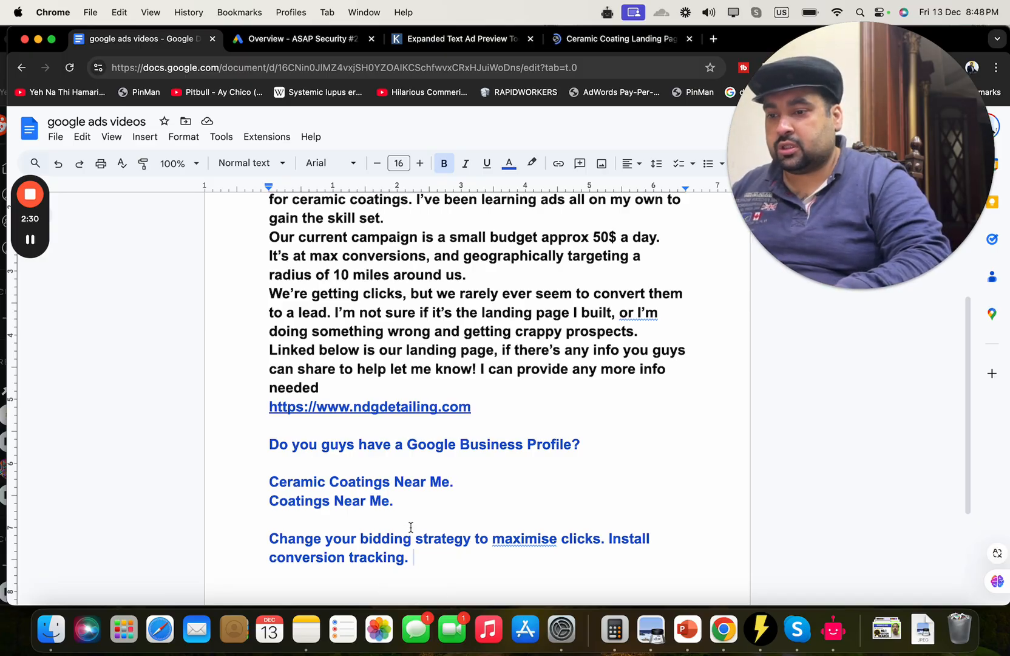
- Switch to Google Ads and open the campaign settings of the 29/8/24 campaign to examine its configuration
{"action": "left_click", "coordinate": [303, 40]}
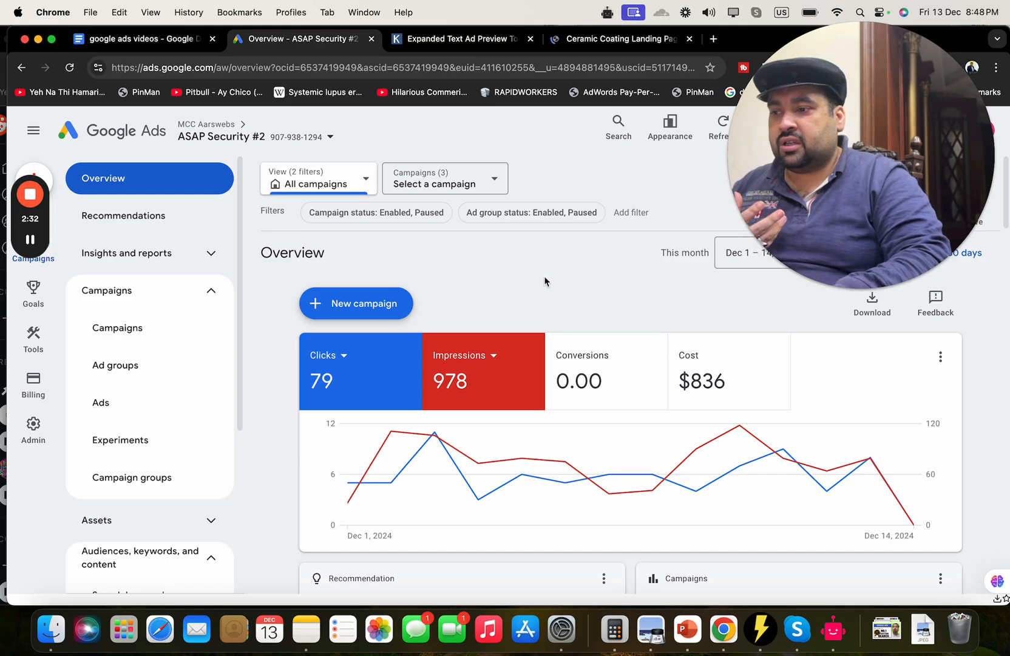
{"action": "left_click", "coordinate": [108, 334]}
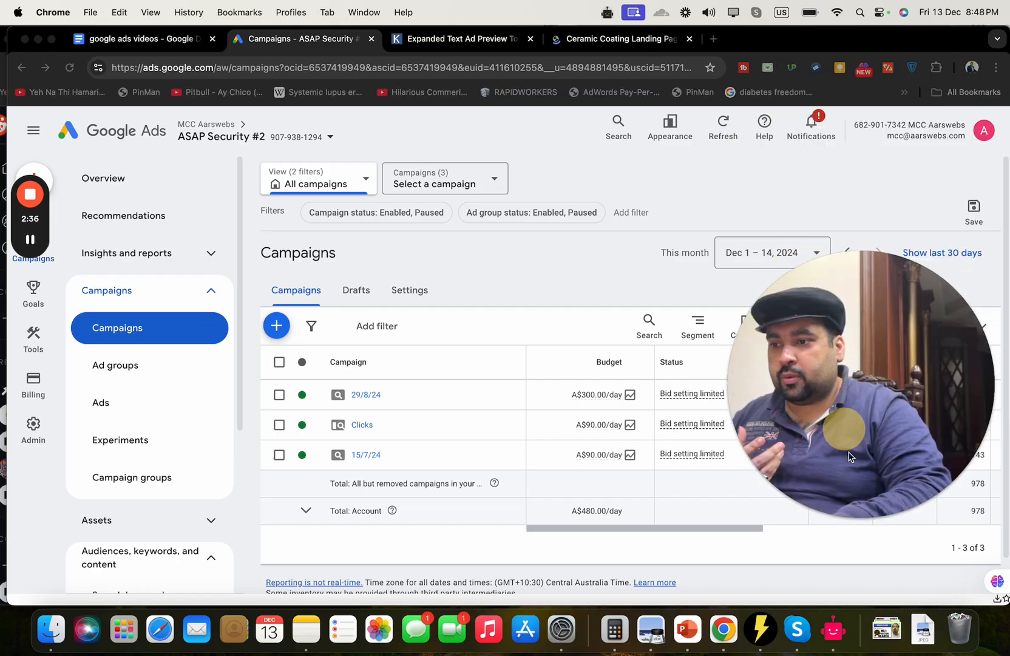
{"action": "left_click", "coordinate": [363, 395]}
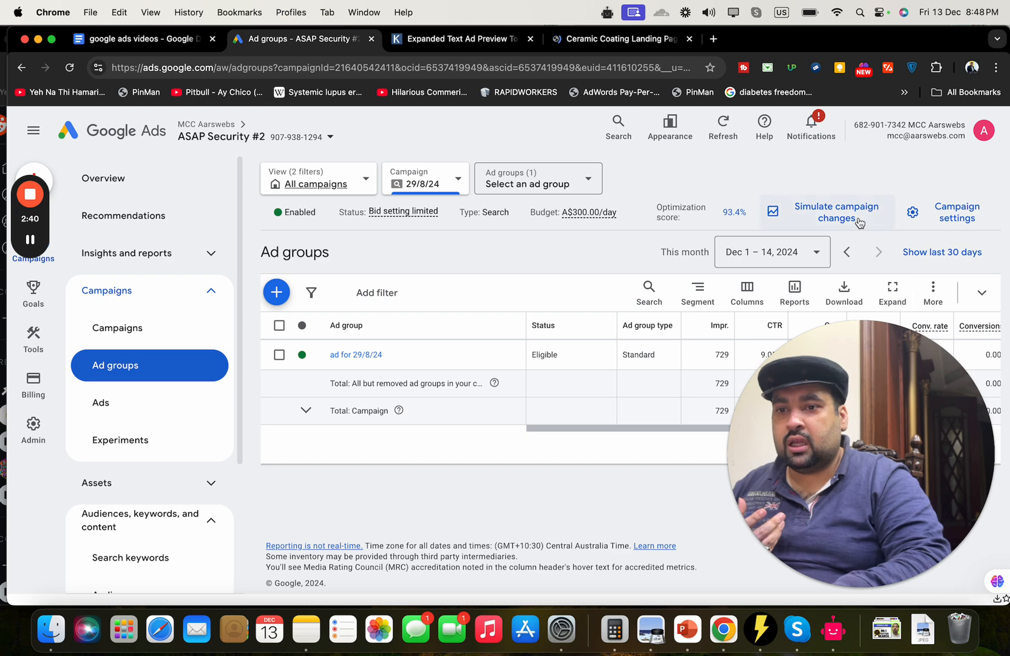
{"action": "left_click", "coordinate": [947, 213]}
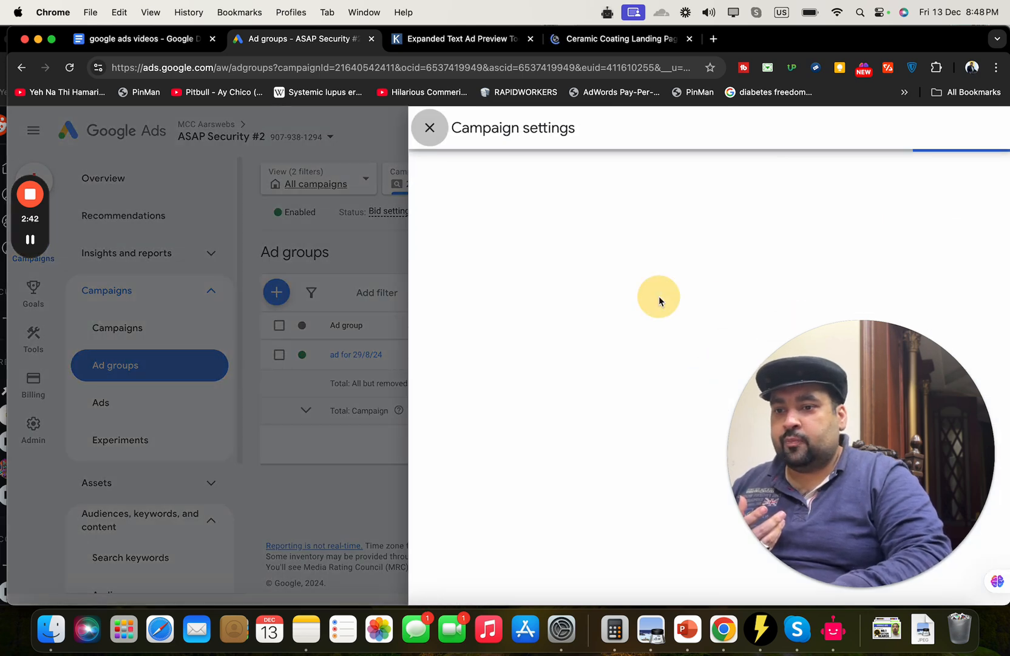
{"action": "left_click_drag", "start_coordinate": [830, 402], "coordinate": [139, 345]}
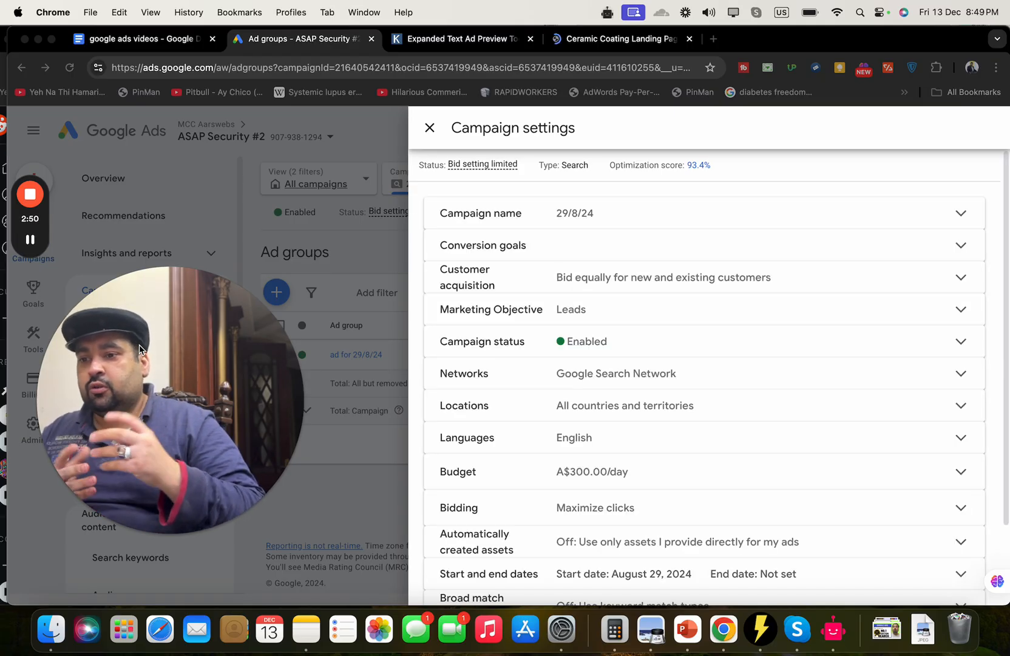
- Expand the campaign's Networks settings to check them, and add the advice "Remove search partners." as a new paragraph in the document
{"action": "left_click", "coordinate": [640, 373]}
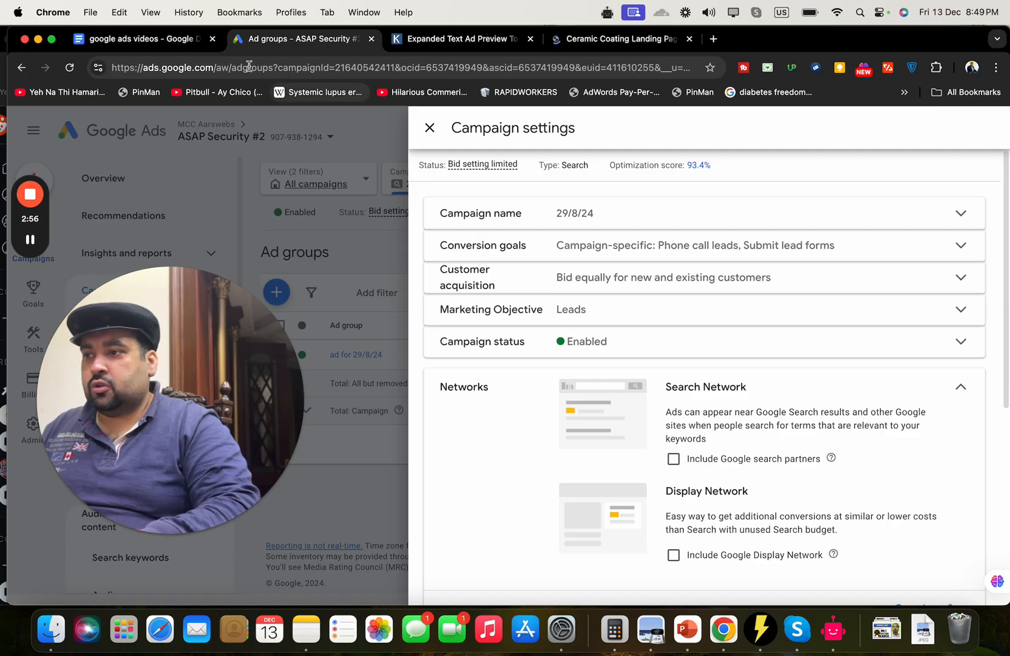
{"action": "left_click", "coordinate": [145, 38]}
{"action": "left_click_drag", "start_coordinate": [117, 295], "coordinate": [810, 217]}
{"action": "left_click", "coordinate": [446, 548]}
{"action": "key", "text": "Return"}
{"action": "key", "text": "Return"}
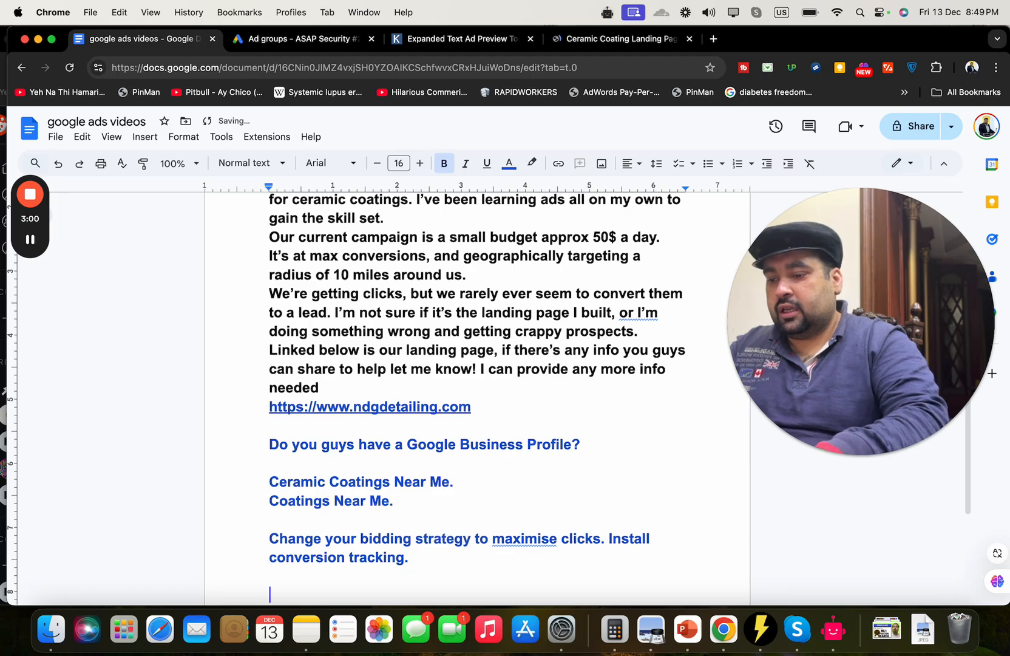
{"action": "type", "text": "Remove sea"}
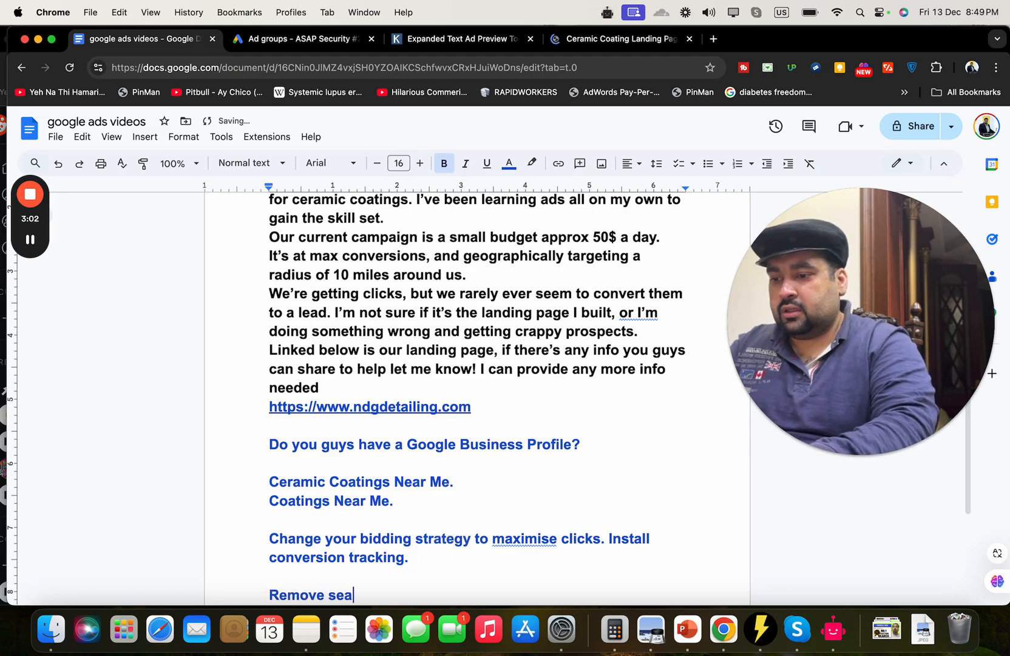
{"action": "type", "text": "rch partners."}
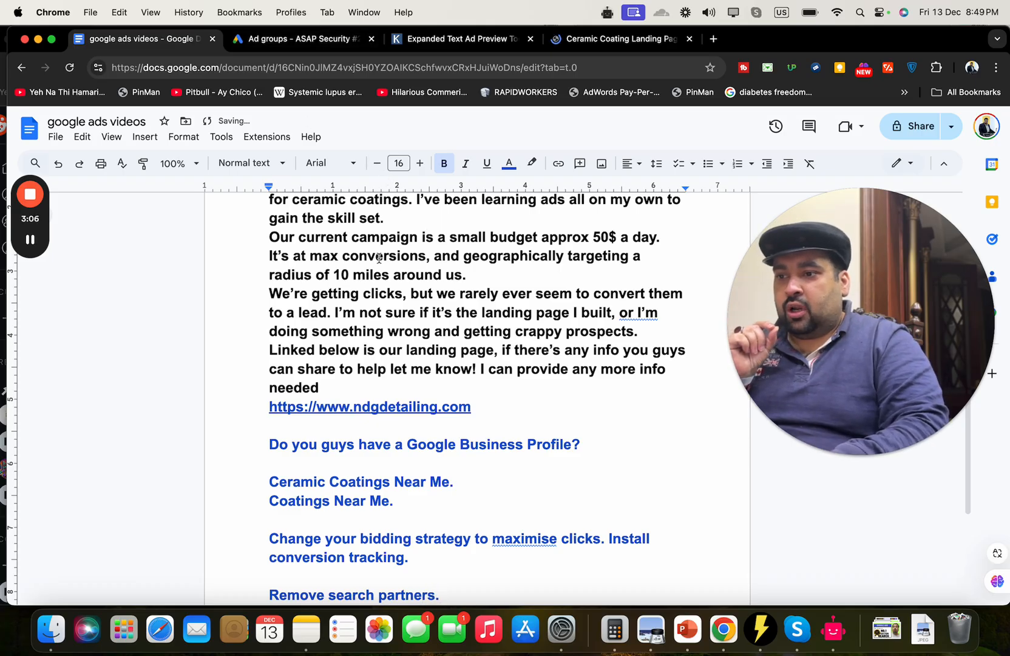
- Return to Google Ads and examine the campaign's location targeting and its presence options, closing the campaign settings without saving
{"action": "left_click", "coordinate": [297, 39]}
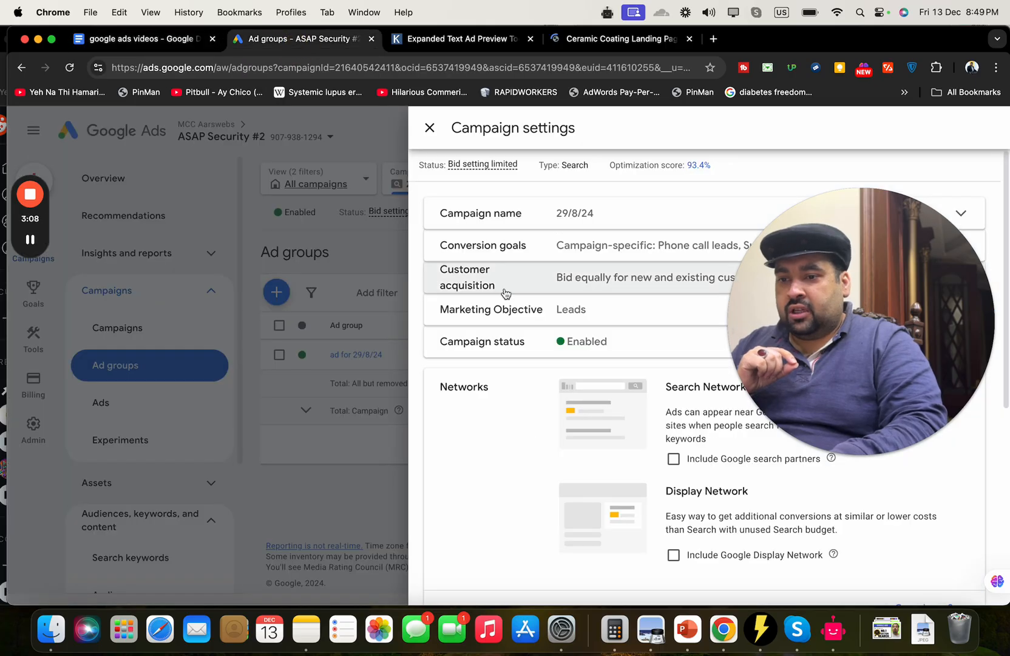
{"action": "left_click_drag", "start_coordinate": [755, 211], "coordinate": [233, 347]}
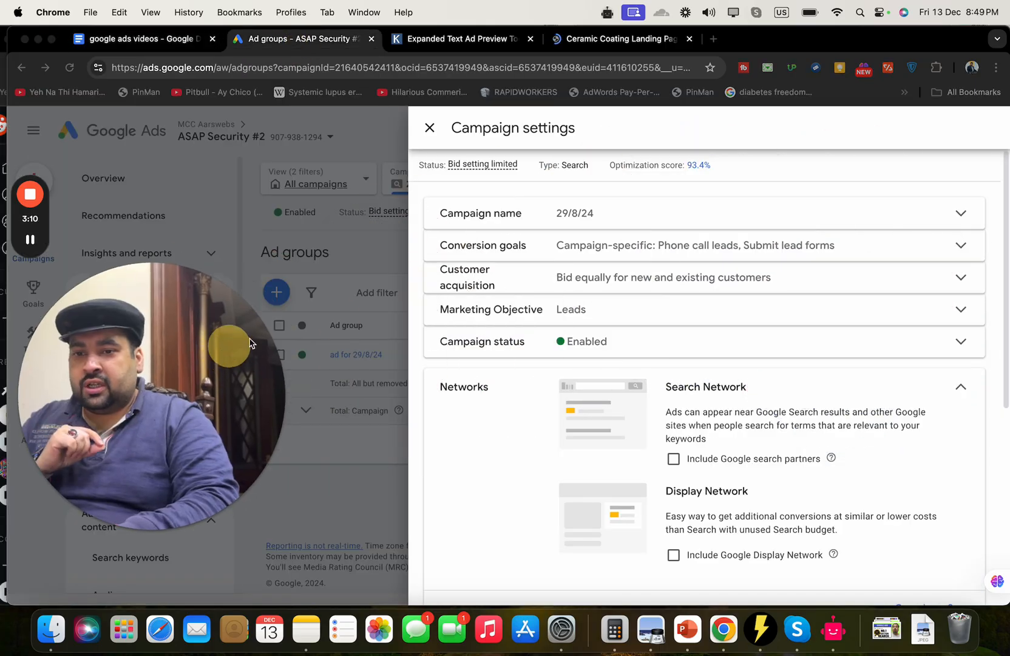
{"action": "left_click_drag", "start_coordinate": [1006, 370], "coordinate": [1004, 510]}
{"action": "left_click", "coordinate": [846, 417]}
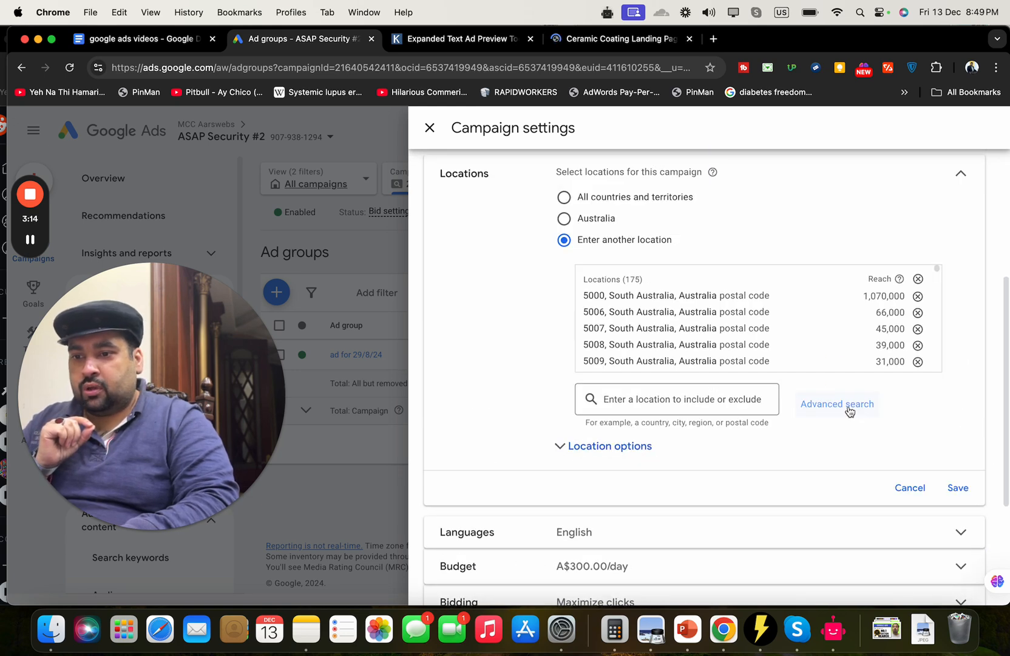
{"action": "left_click", "coordinate": [630, 449]}
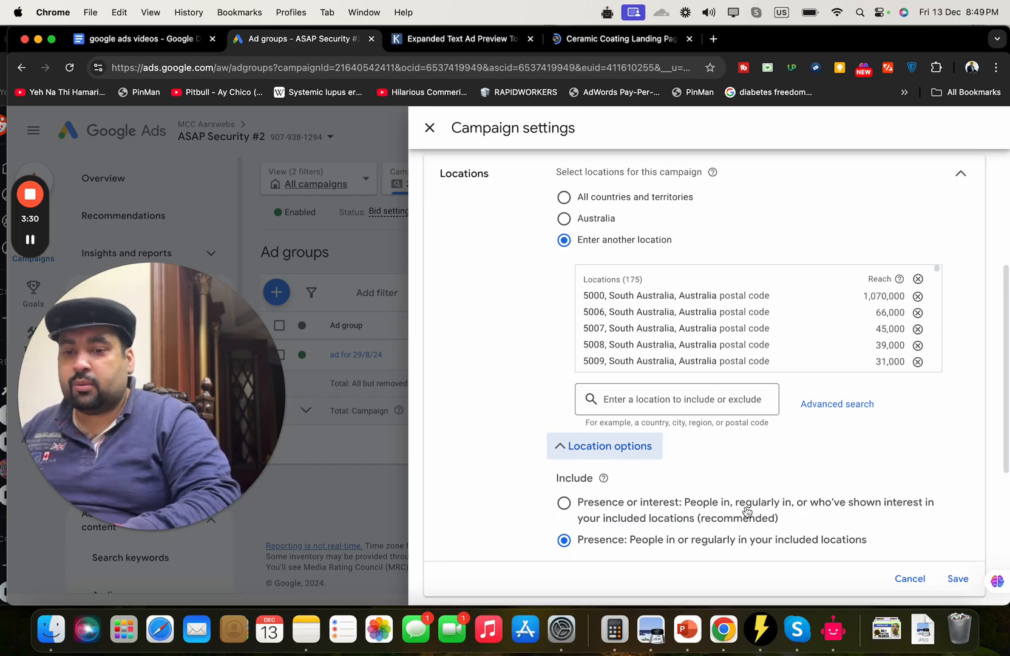
{"action": "left_click_drag", "start_coordinate": [1003, 312], "coordinate": [1003, 369]}
{"action": "scroll", "coordinate": [1002, 432], "scroll_direction": "down", "scroll_amount": 1}
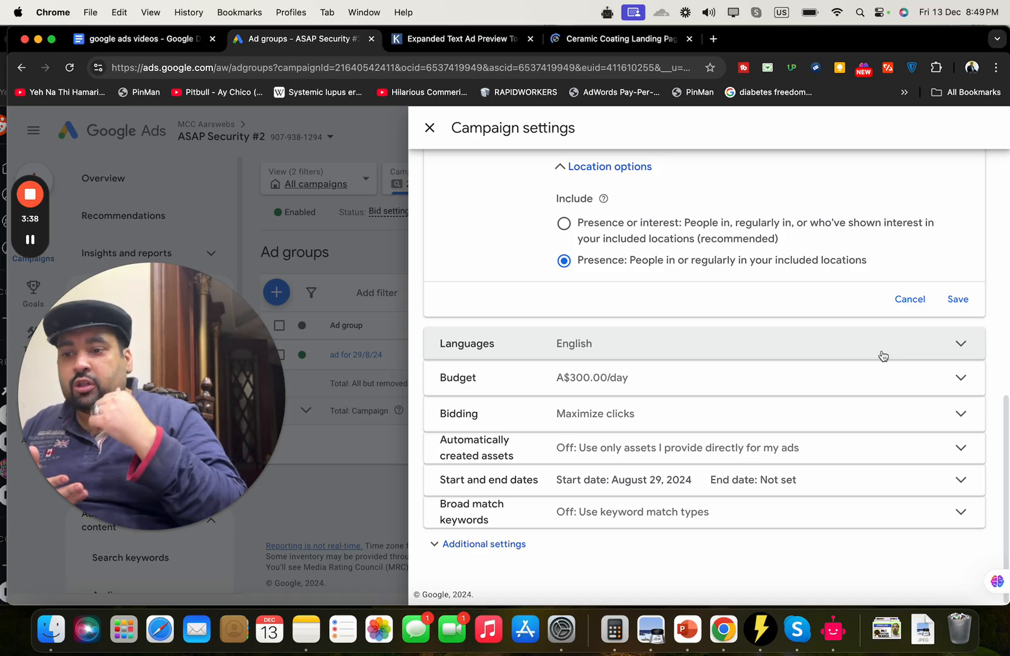
{"action": "left_click_drag", "start_coordinate": [243, 424], "coordinate": [947, 297]}
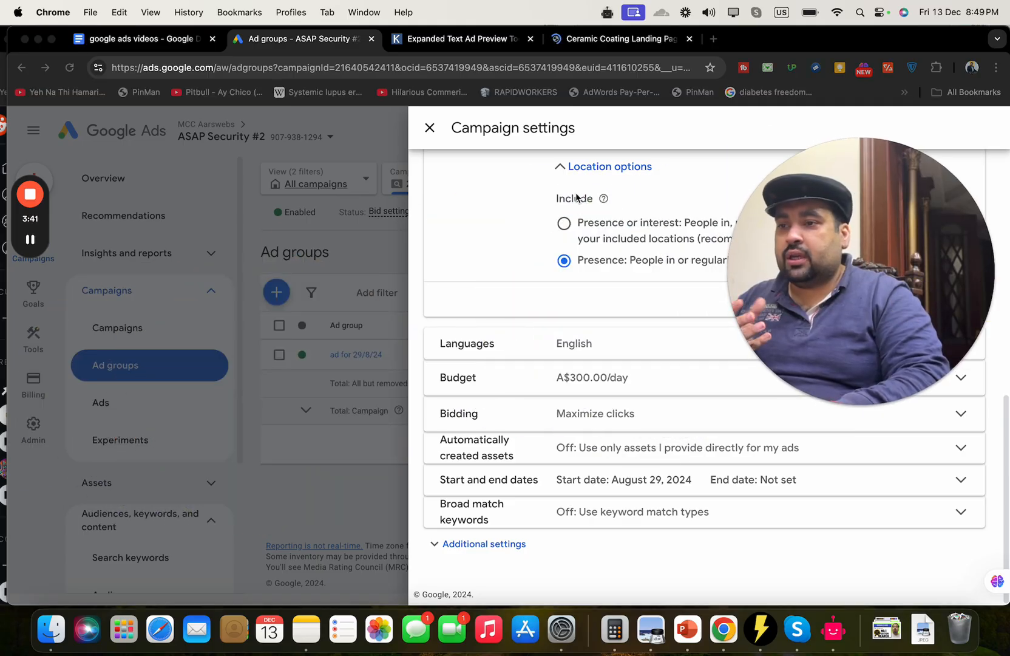
{"action": "left_click", "coordinate": [329, 214]}
{"action": "left_click", "coordinate": [430, 129]}
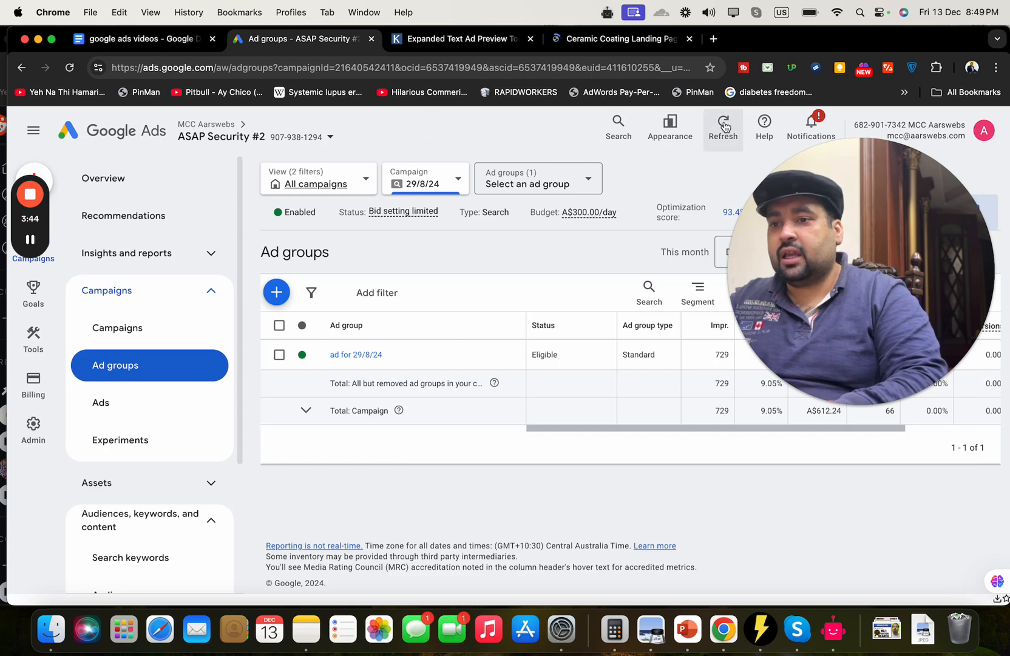
- Find and open the Search terms report for the 29/8/24 campaign
{"action": "left_click", "coordinate": [620, 125]}
{"action": "type", "text": "sea"}
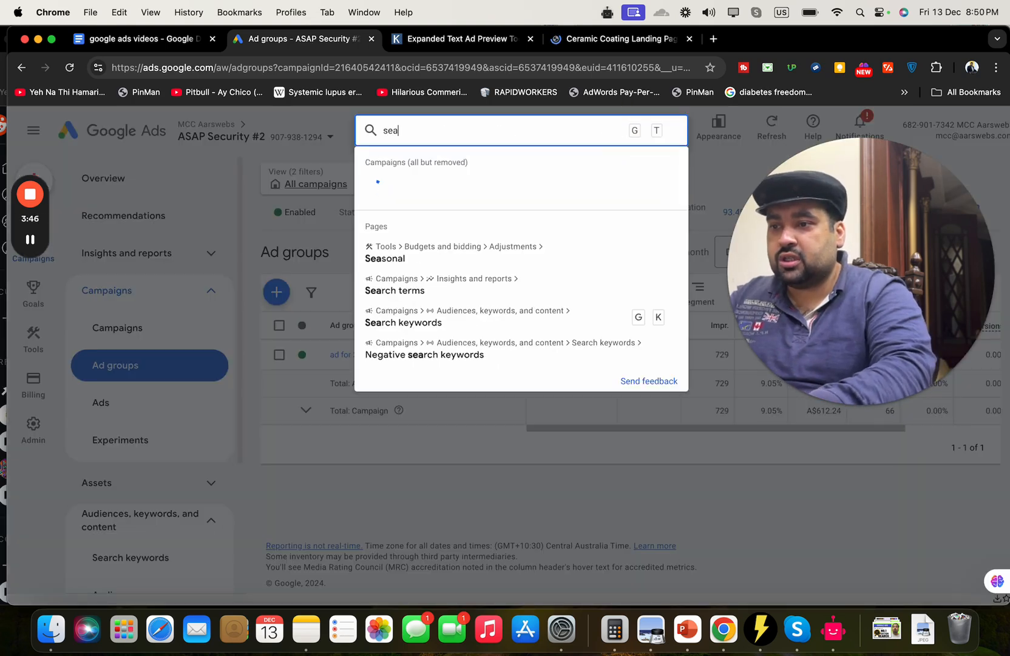
{"action": "type", "text": "rch t"}
{"action": "key", "text": "BackSpace"}
{"action": "key", "text": "BackSpace"}
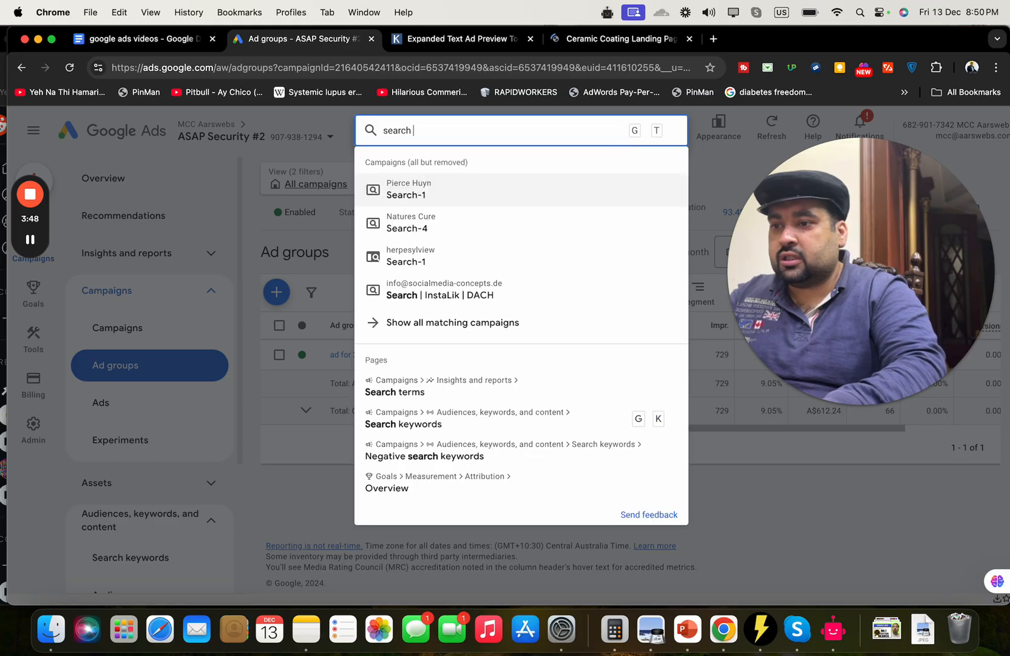
{"action": "left_click", "coordinate": [461, 386]}
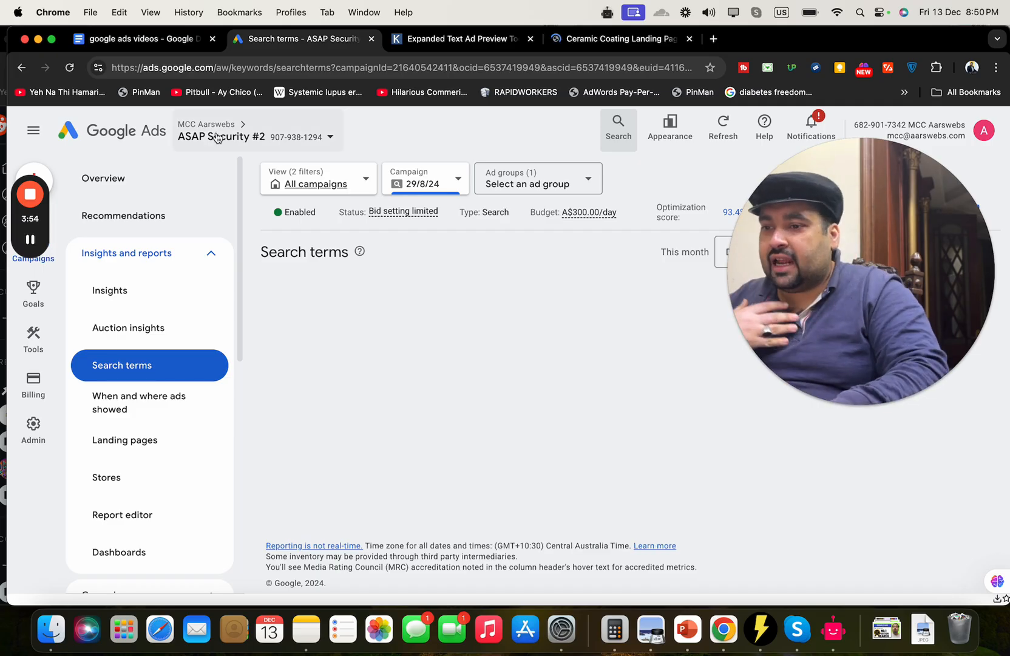
- Add the lines "SEARCH TERMS." and "AD ASSETS." below "Remove search partners." in the document, reviewing the search terms report in between
{"action": "left_click", "coordinate": [151, 43]}
{"action": "key", "text": "Return"}
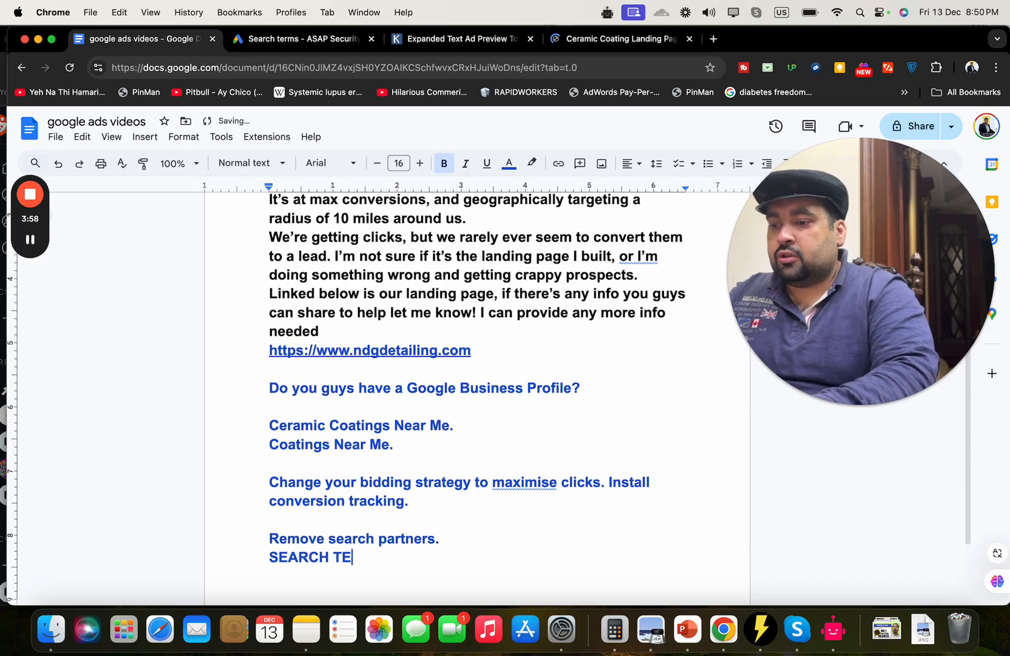
{"action": "left_click", "coordinate": [344, 39]}
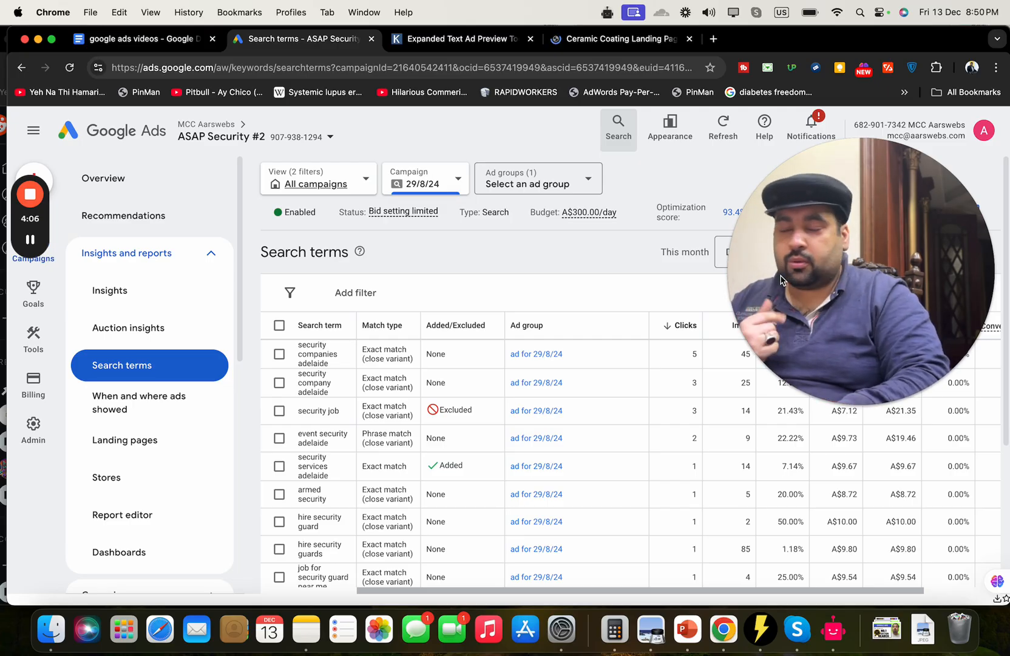
{"action": "left_click", "coordinate": [165, 41]}
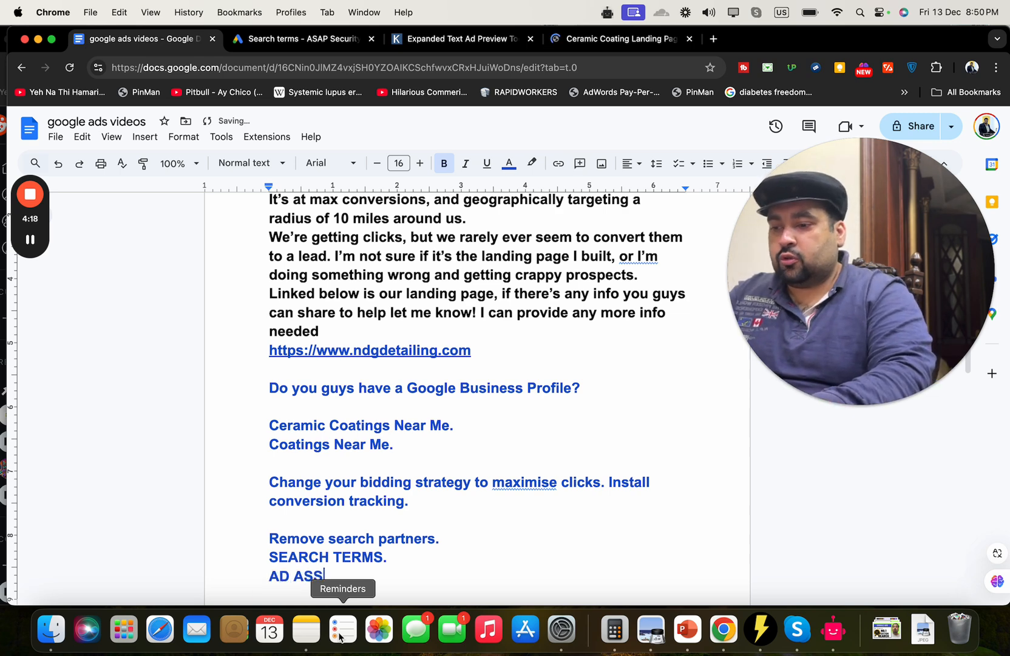
- Switch to the Expanded Text Ad Preview Tool and examine the sample ad with its extensions
{"action": "left_click", "coordinate": [479, 38]}
{"action": "left_click_drag", "start_coordinate": [763, 271], "coordinate": [68, 193]}
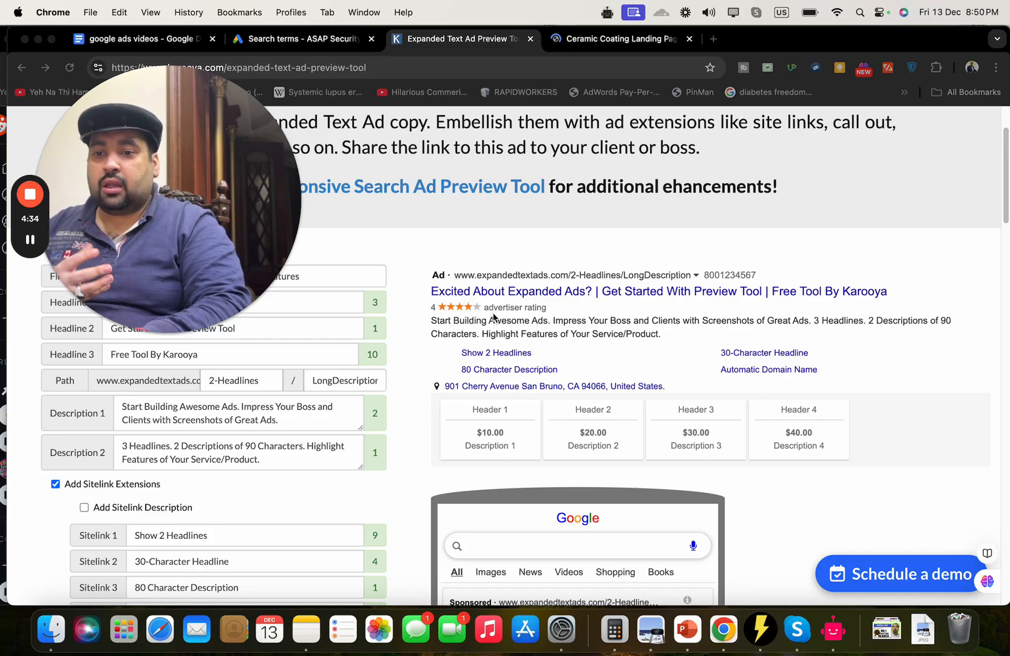
{"action": "left_click", "coordinate": [1007, 199]}
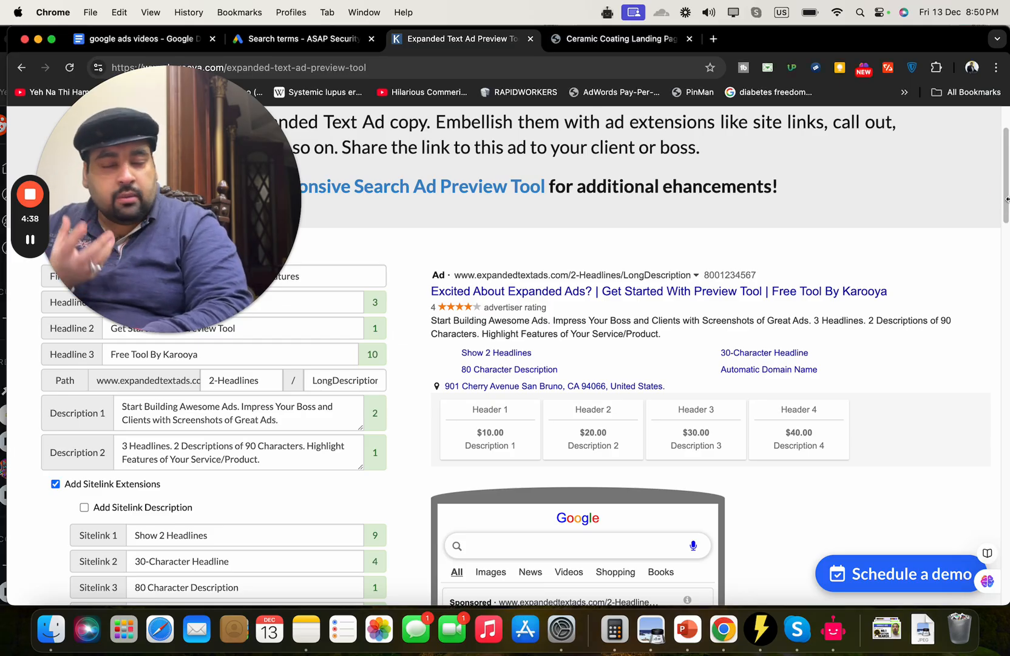
{"action": "left_click_drag", "start_coordinate": [1007, 199], "coordinate": [999, 255]}
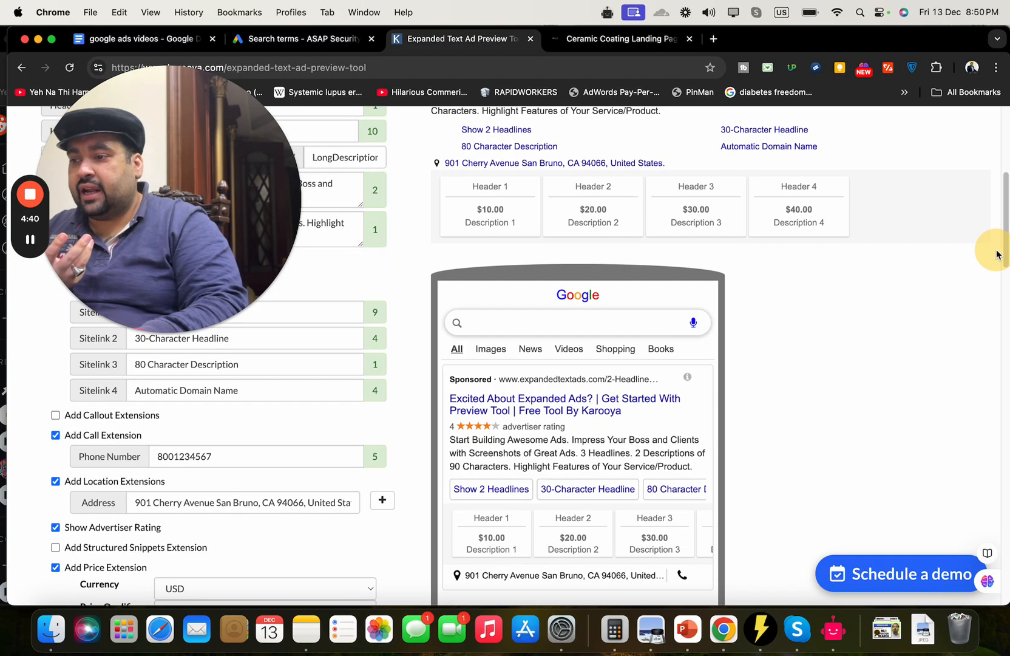
{"action": "left_click_drag", "start_coordinate": [210, 279], "coordinate": [998, 498]}
- Turn off the sitelink, call, location, advertiser rating and price extensions to preview the ad without assets
{"action": "left_click", "coordinate": [142, 265]}
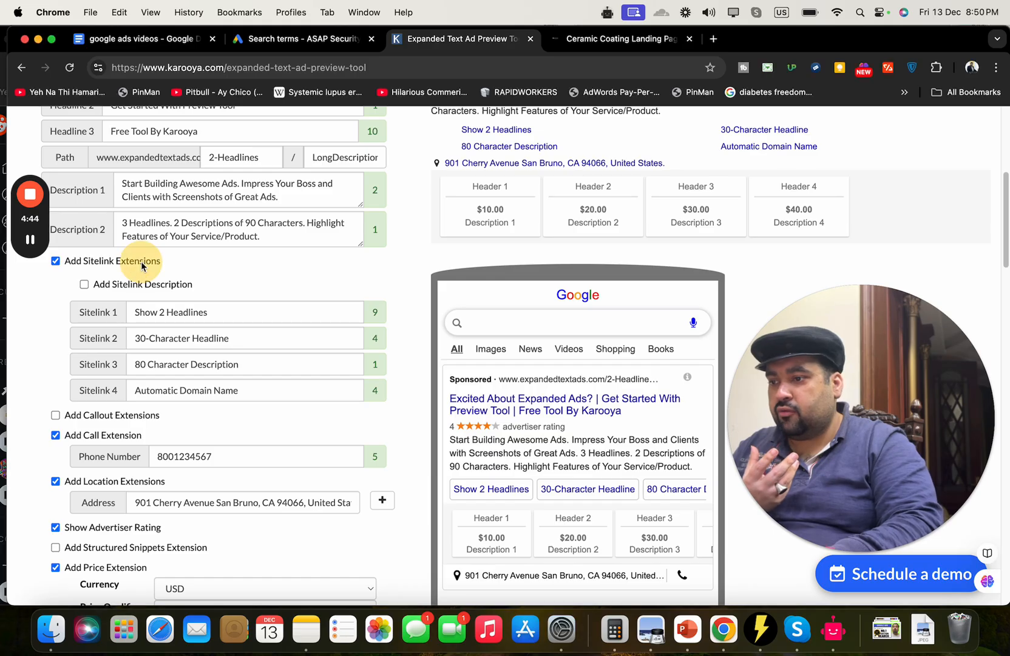
{"action": "left_click", "coordinate": [130, 266]}
{"action": "left_click", "coordinate": [105, 303]}
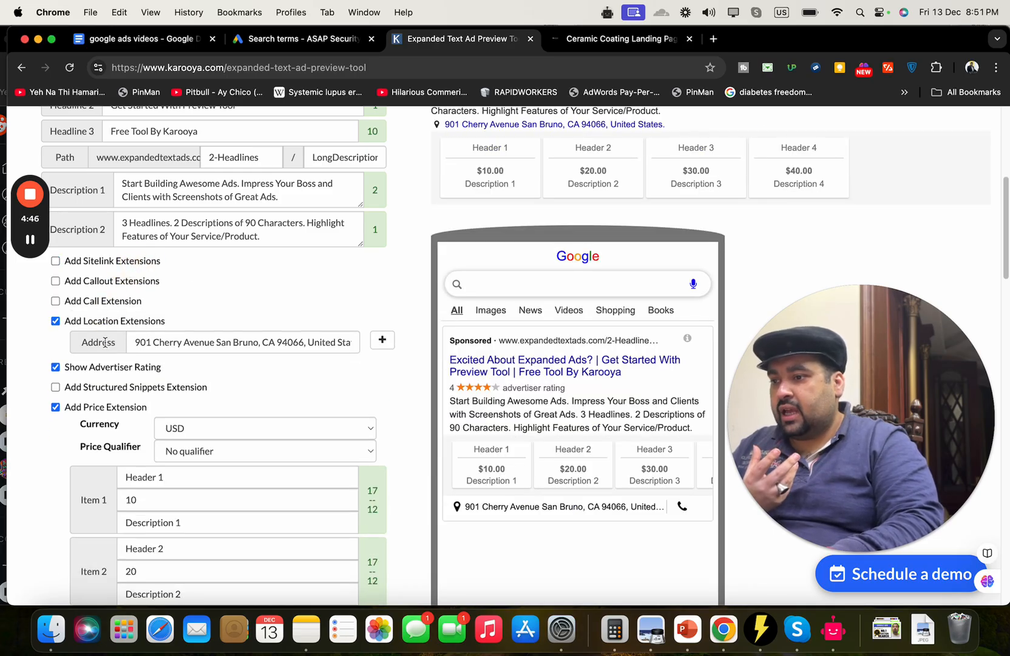
{"action": "left_click", "coordinate": [107, 326]}
{"action": "left_click", "coordinate": [103, 342]}
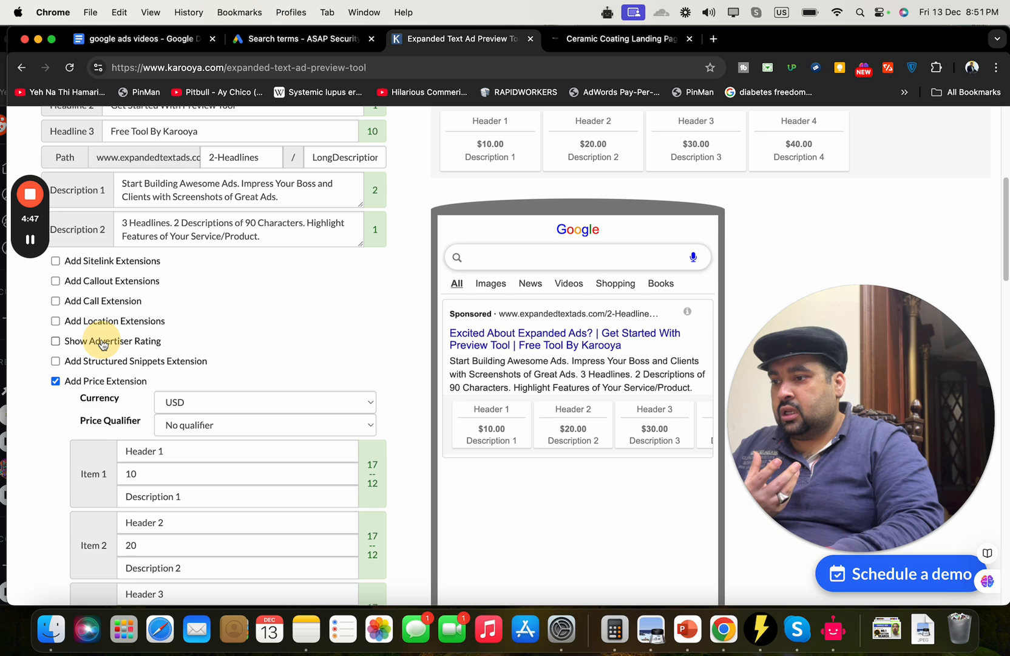
{"action": "left_click", "coordinate": [93, 383]}
{"action": "left_click_drag", "start_coordinate": [1006, 237], "coordinate": [1006, 205]}
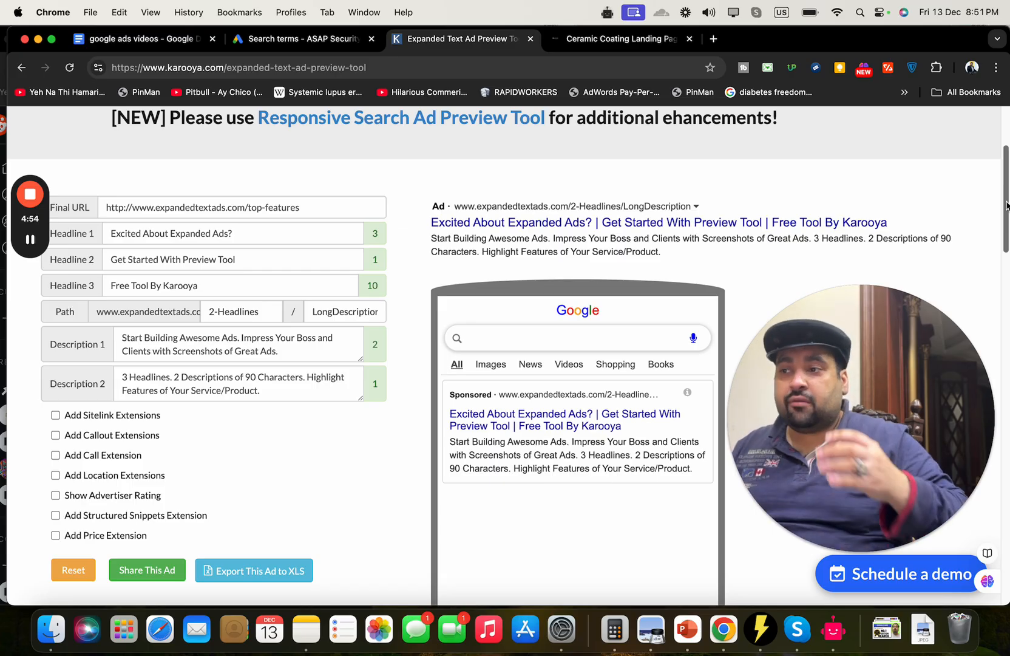
- Switch to the ndgdetailing.com landing page, reload it and examine its video, quote form and "Why Choose Us" section
{"action": "left_click", "coordinate": [144, 39]}
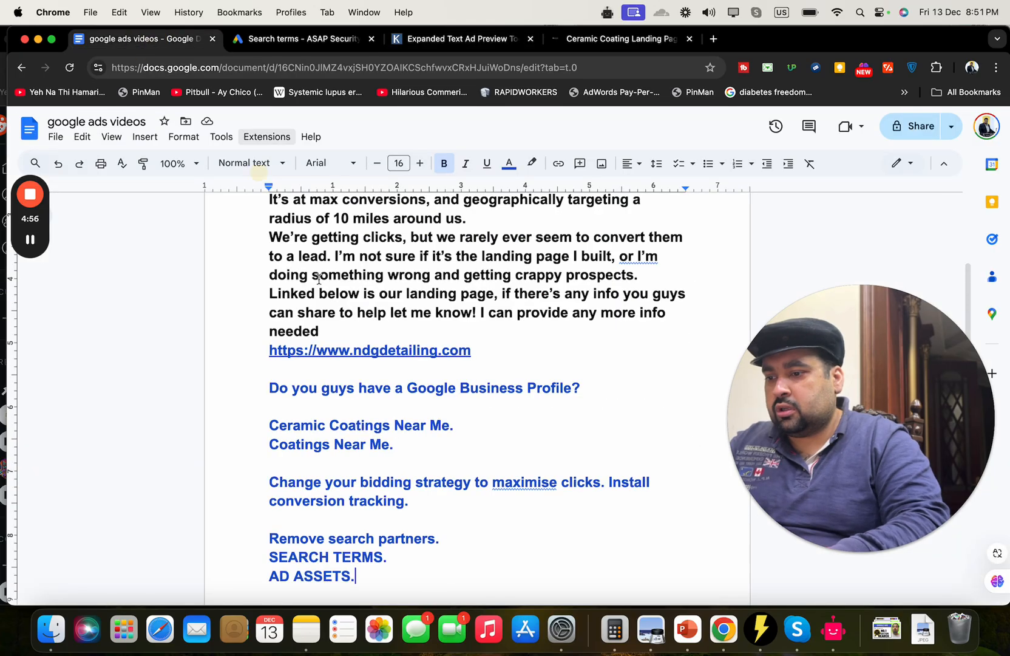
{"action": "left_click", "coordinate": [626, 40]}
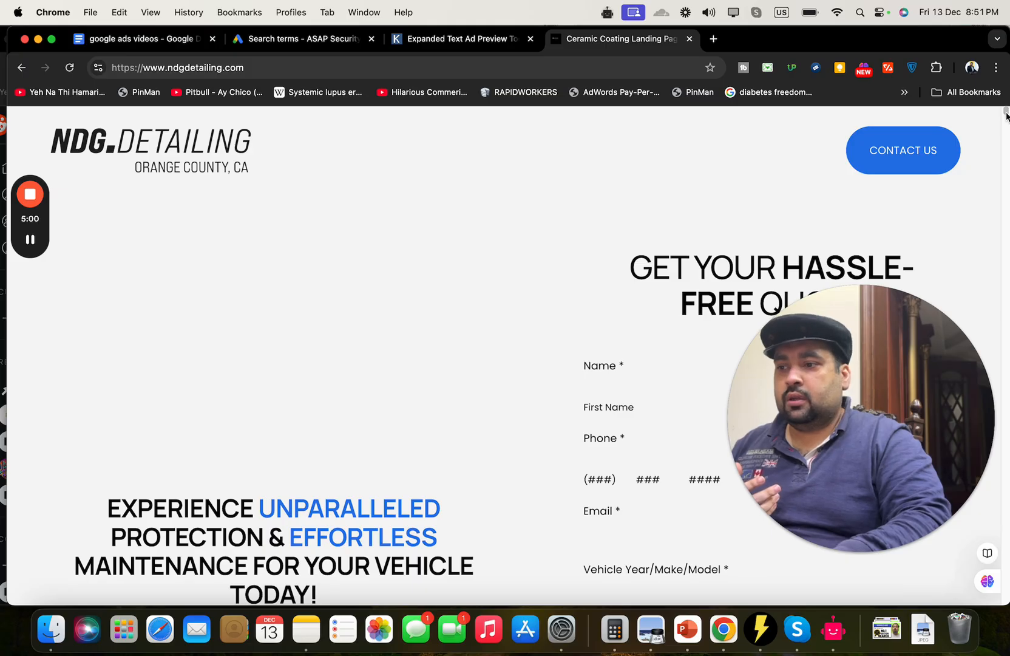
{"action": "left_click_drag", "start_coordinate": [1005, 115], "coordinate": [1004, 108]}
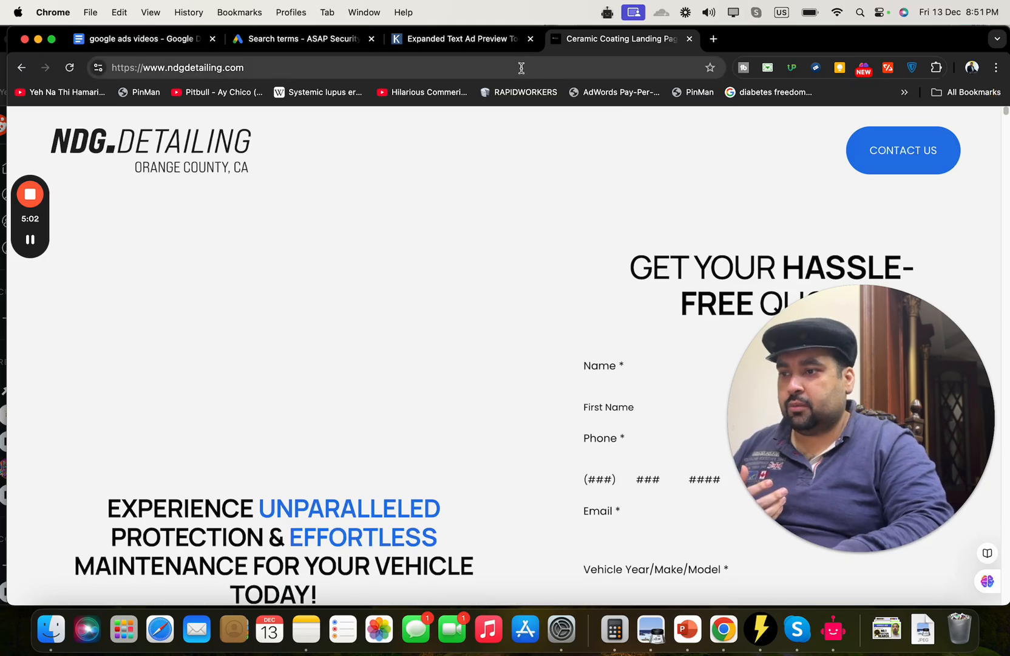
{"action": "left_click", "coordinate": [414, 67]}
{"action": "key", "text": "Return"}
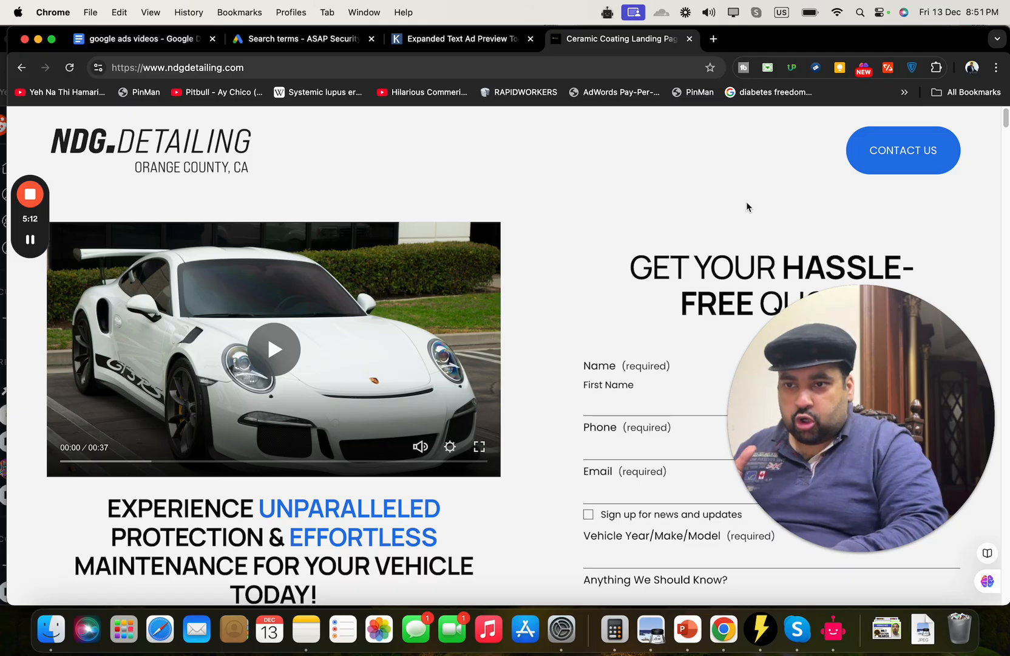
{"action": "left_click_drag", "start_coordinate": [833, 358], "coordinate": [136, 242]}
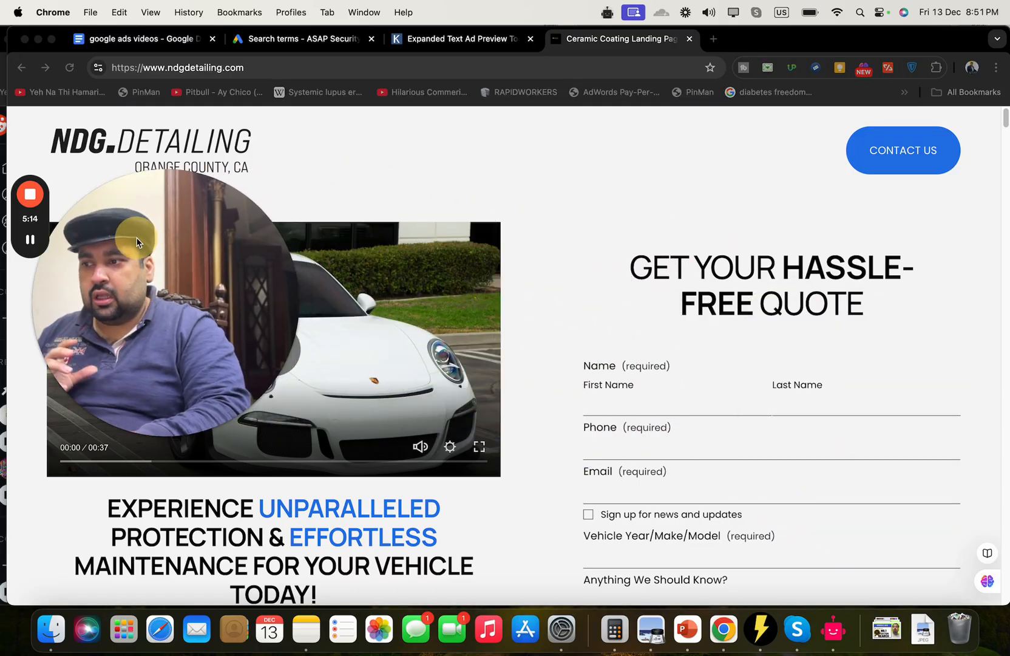
{"action": "left_click_drag", "start_coordinate": [1006, 121], "coordinate": [1006, 161]}
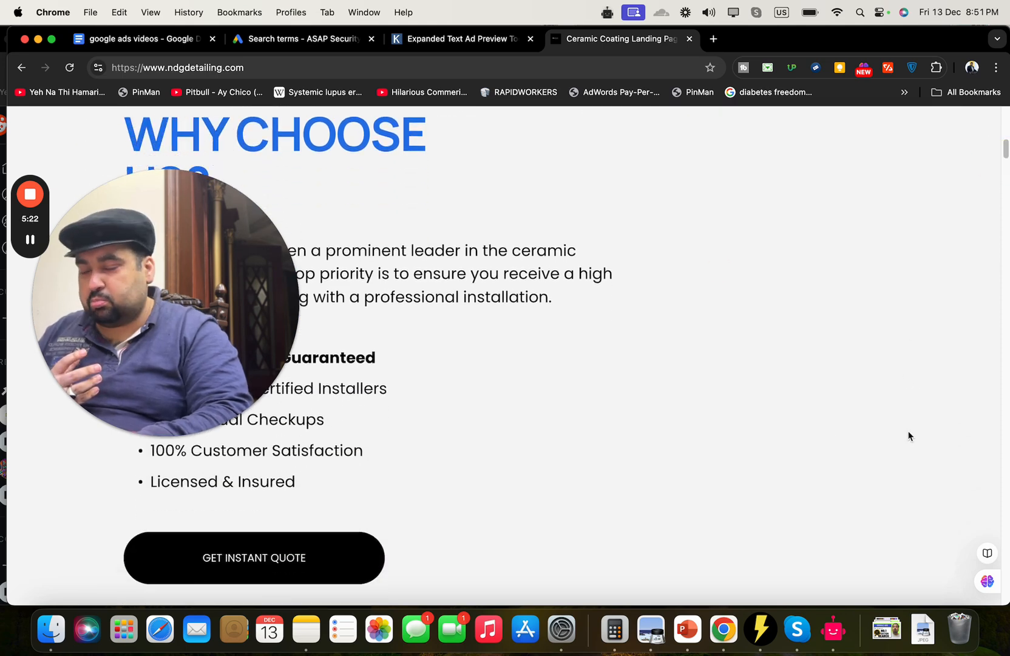
- Examine the landing page's Google reviews and coating packages, opening one client's review in Google Maps and closing it again
{"action": "left_click_drag", "start_coordinate": [1006, 148], "coordinate": [1005, 190]}
{"action": "left_click", "coordinate": [134, 566]}
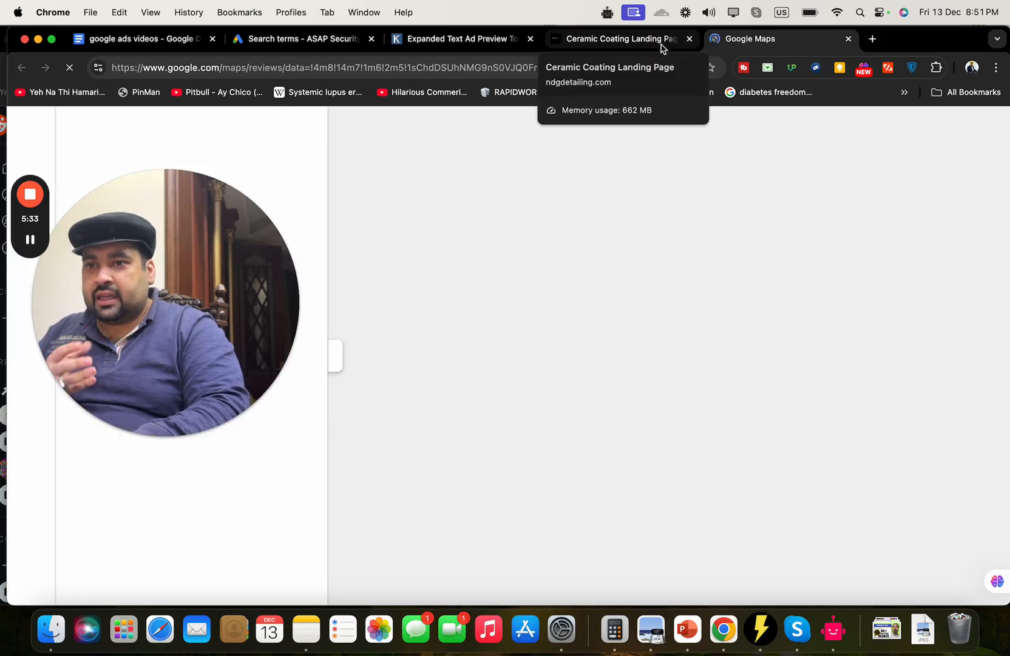
{"action": "left_click", "coordinate": [662, 48]}
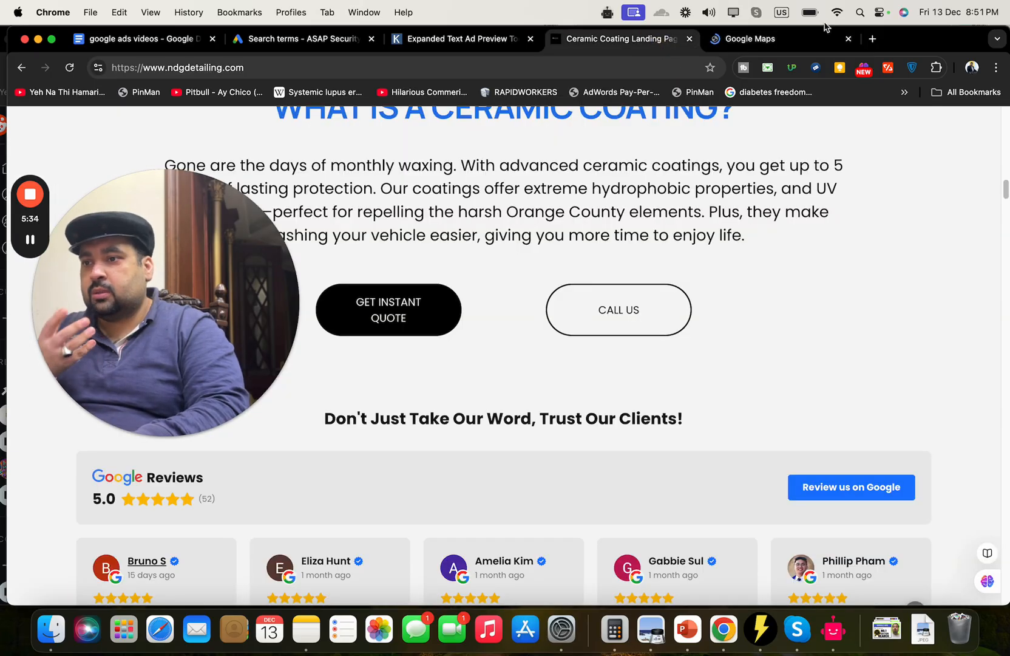
{"action": "left_click", "coordinate": [819, 38]}
{"action": "left_click", "coordinate": [848, 38]}
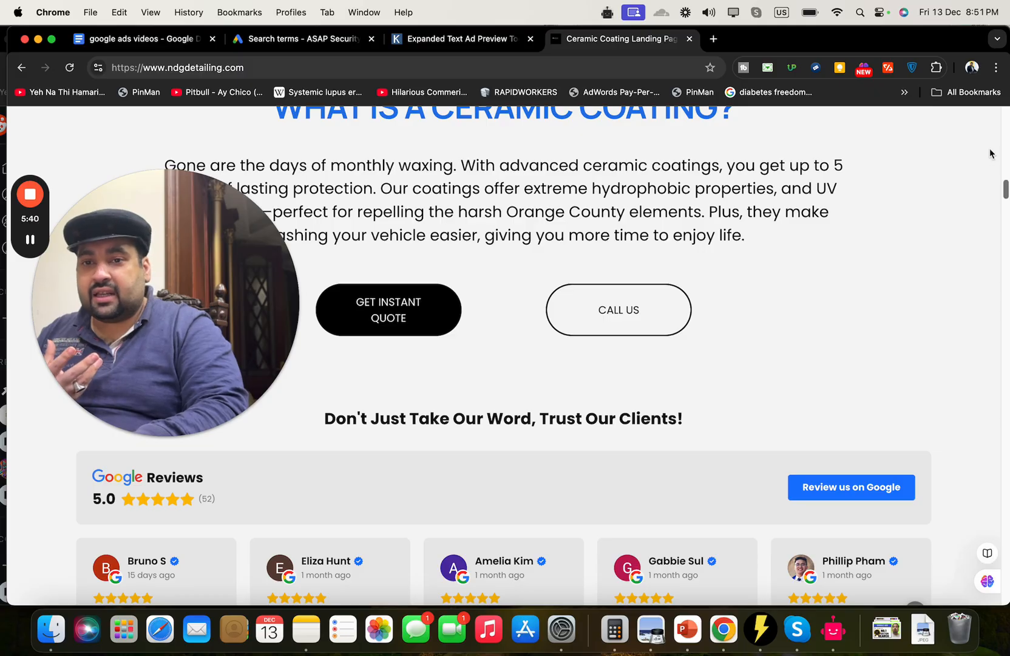
{"action": "left_click_drag", "start_coordinate": [1003, 189], "coordinate": [1006, 232]}
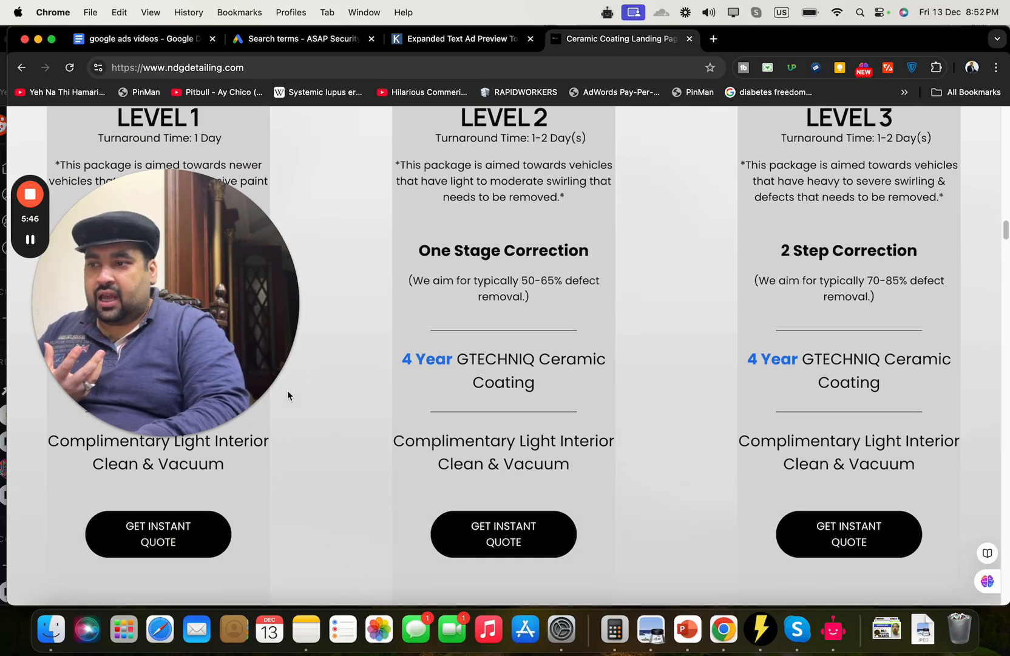
{"action": "left_click_drag", "start_coordinate": [1005, 229], "coordinate": [1006, 115]}
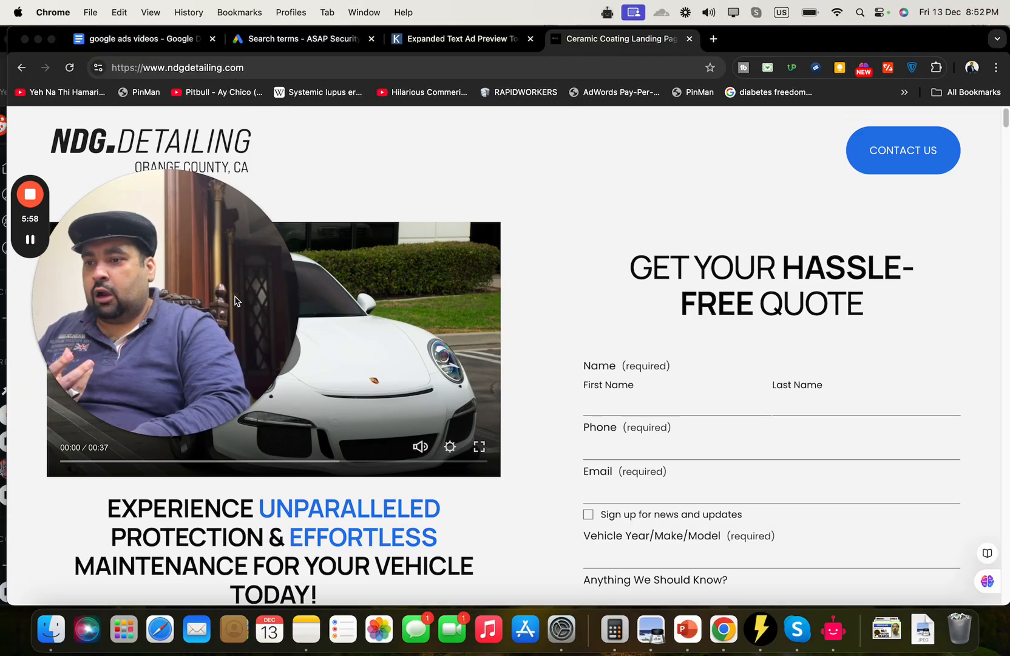
- Examine the landing page's "Why Choose Us?" section again and return to the video and quote form at its beginning
{"action": "left_click_drag", "start_coordinate": [235, 297], "coordinate": [985, 32]}
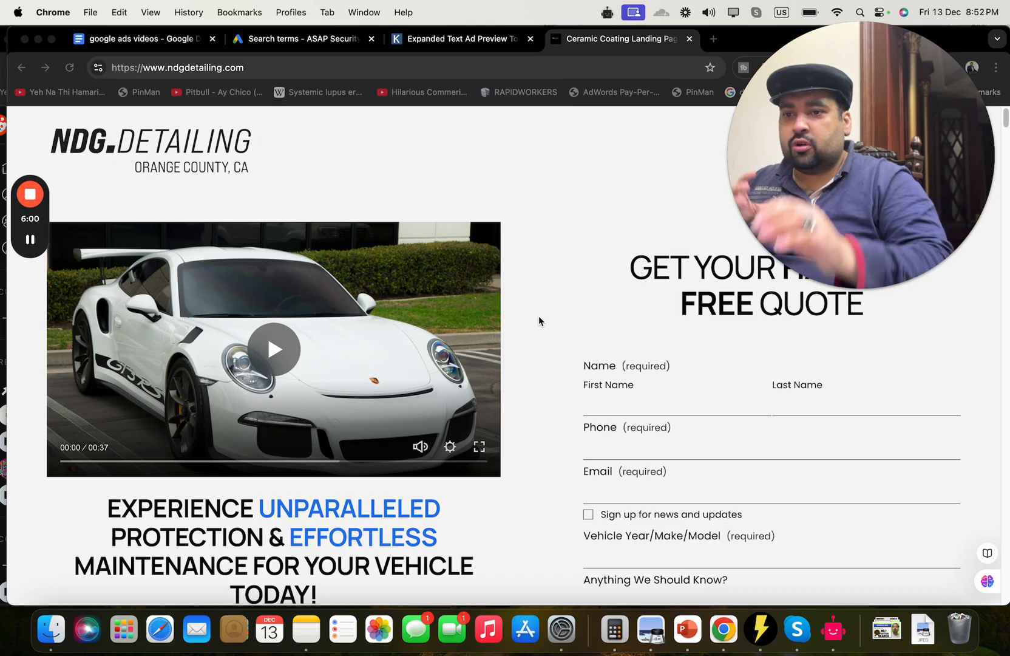
{"action": "left_click_drag", "start_coordinate": [907, 170], "coordinate": [891, 171]}
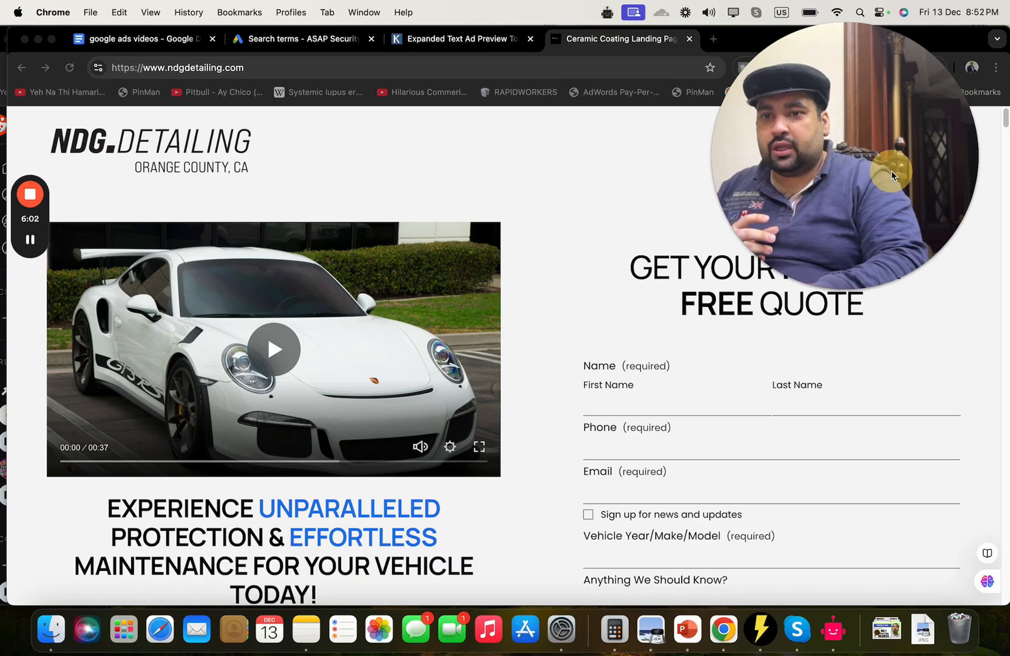
{"action": "left_click_drag", "start_coordinate": [1003, 120], "coordinate": [1007, 156]}
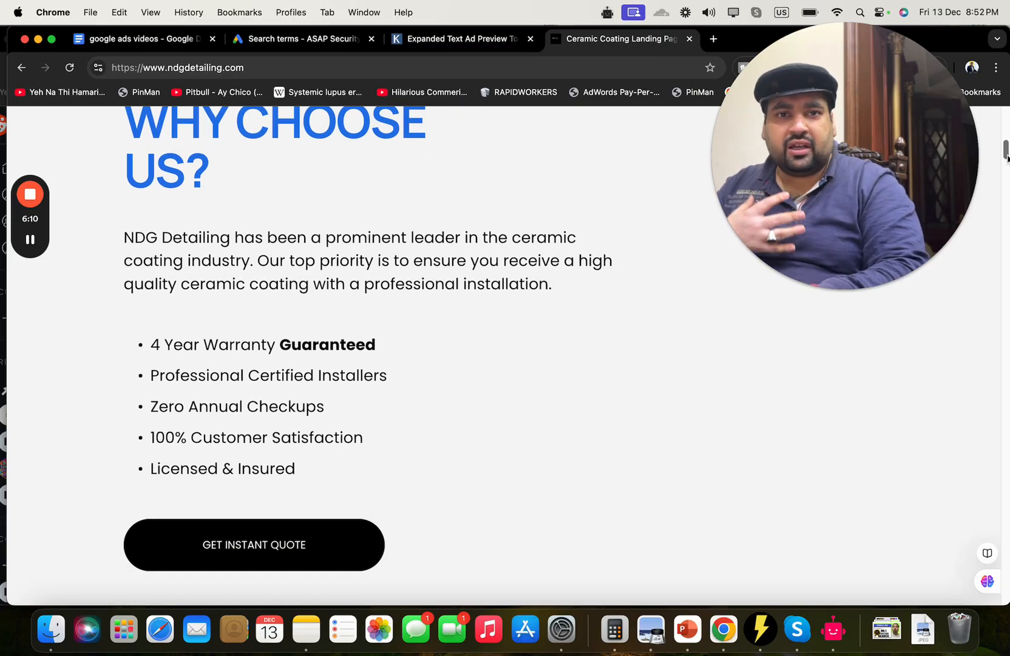
{"action": "left_click_drag", "start_coordinate": [1007, 156], "coordinate": [1007, 119]}
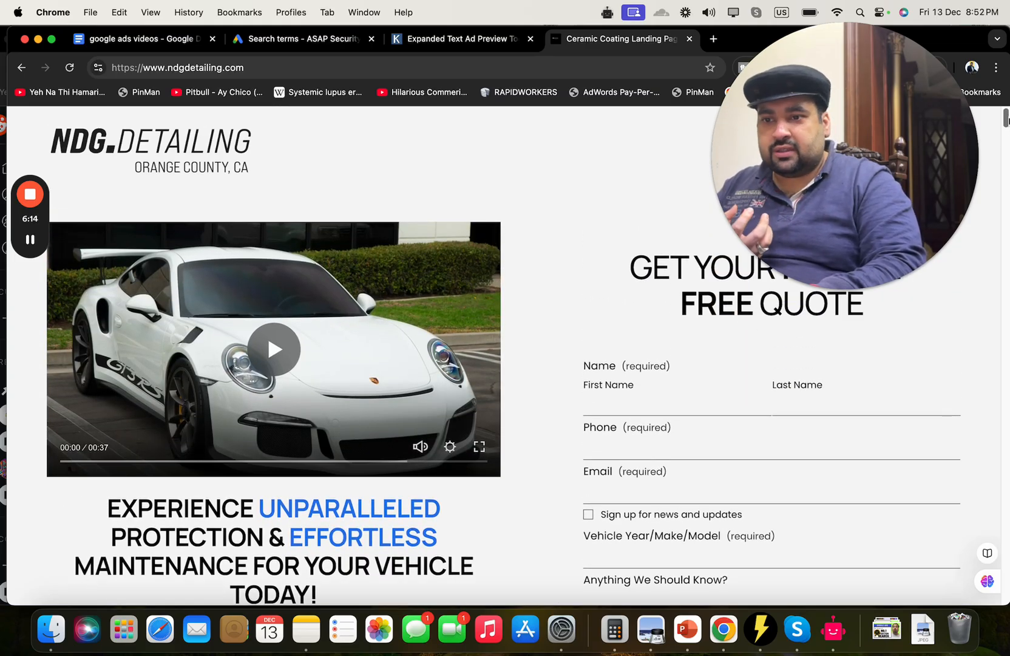
{"action": "left_click_drag", "start_coordinate": [937, 149], "coordinate": [287, 446]}
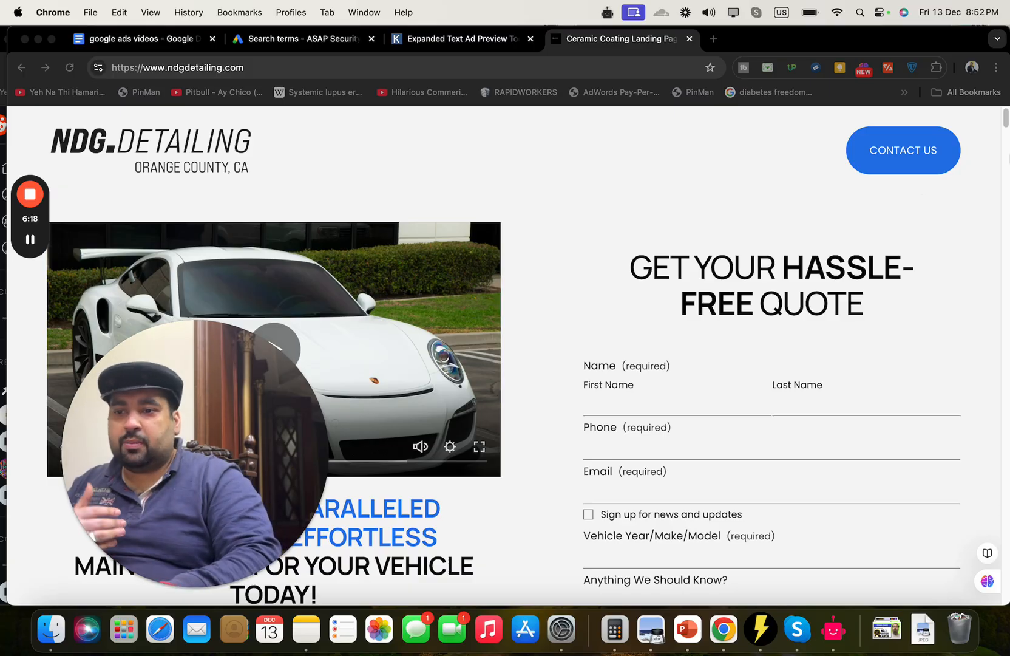
{"action": "left_click", "coordinate": [1005, 132]}
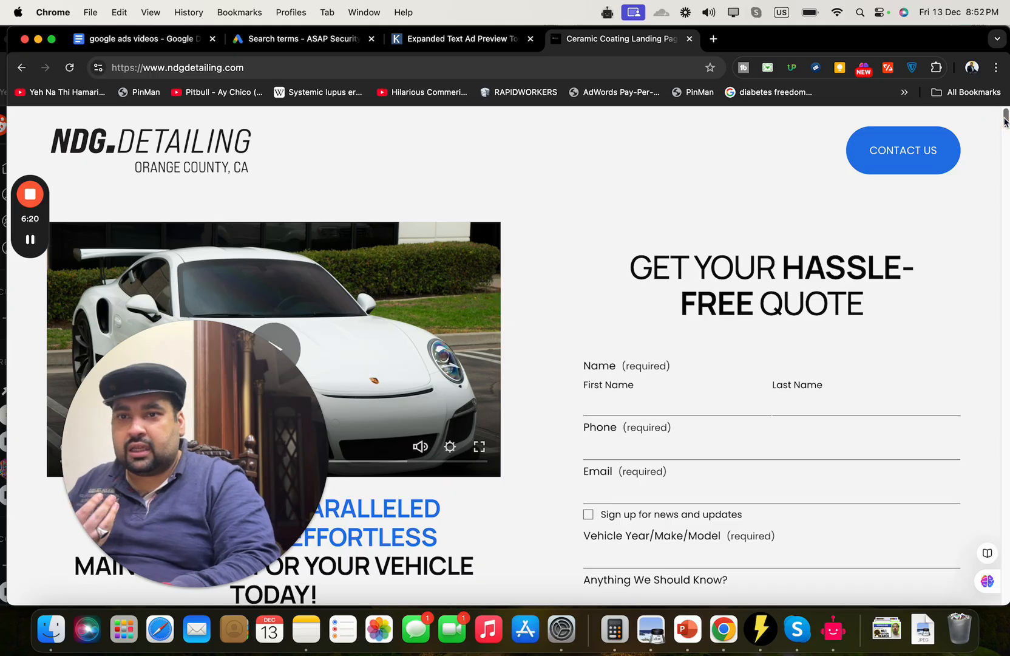
{"action": "mouse_move", "coordinate": [1005, 122]}
{"action": "left_mouse_down"}
{"action": "mouse_move", "coordinate": [1005, 142]}
{"action": "mouse_move", "coordinate": [1005, 119]}
{"action": "left_mouse_up"}
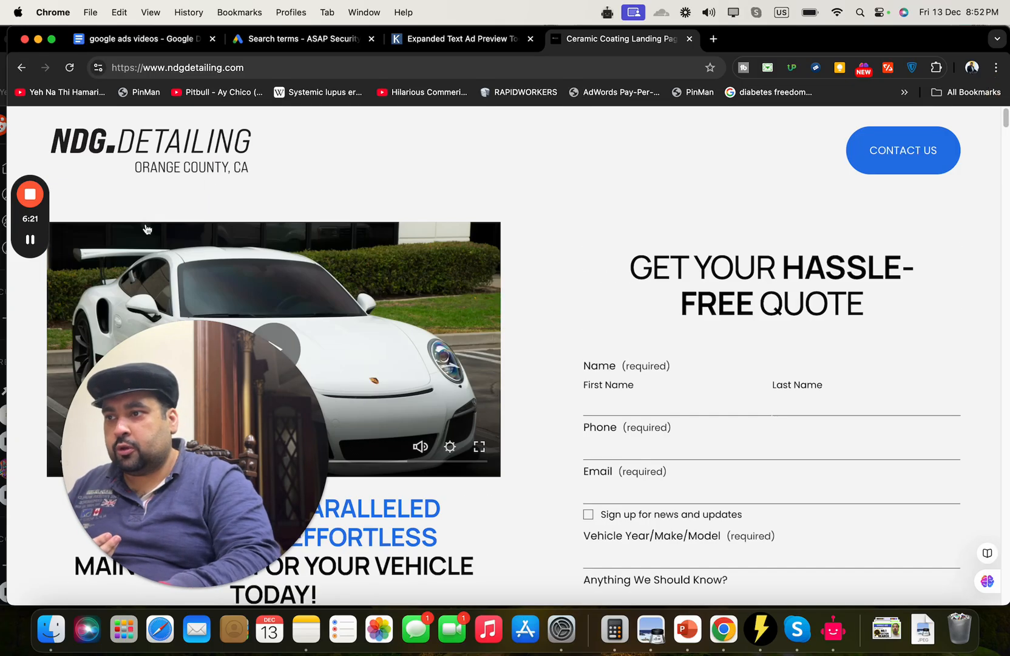
- Switch to the "google ads videos" document and add the line "Create a call campaign" on the page after "AD ASSETS."
{"action": "left_click", "coordinate": [85, 38]}
{"action": "left_click_drag", "start_coordinate": [200, 434], "coordinate": [895, 303]}
{"action": "left_click", "coordinate": [372, 575]}
{"action": "key", "text": "Return"}
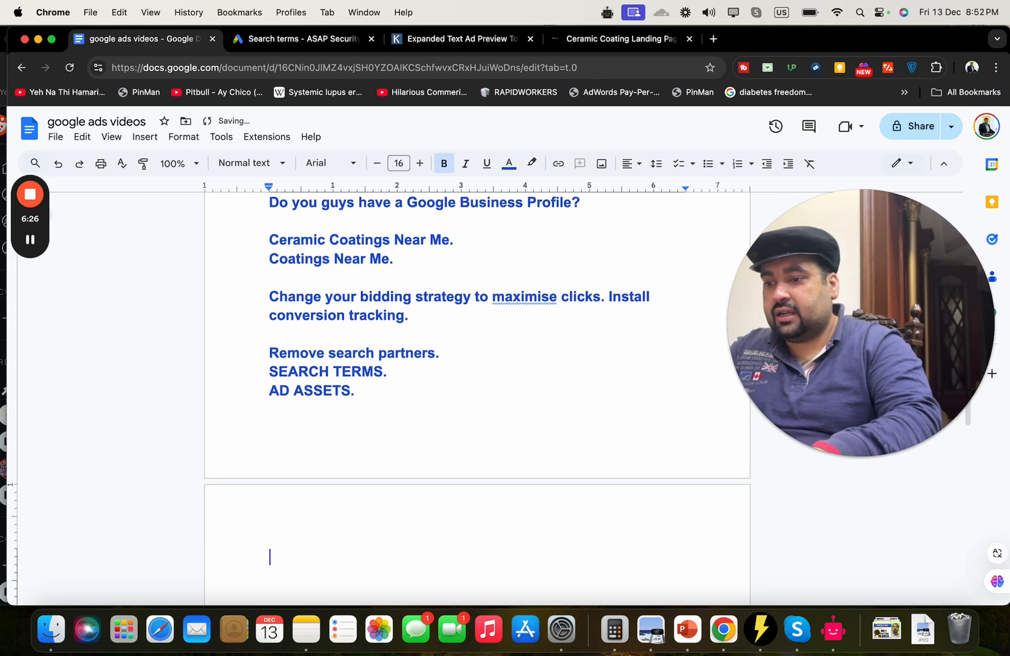
{"action": "type", "text": "Create a "}
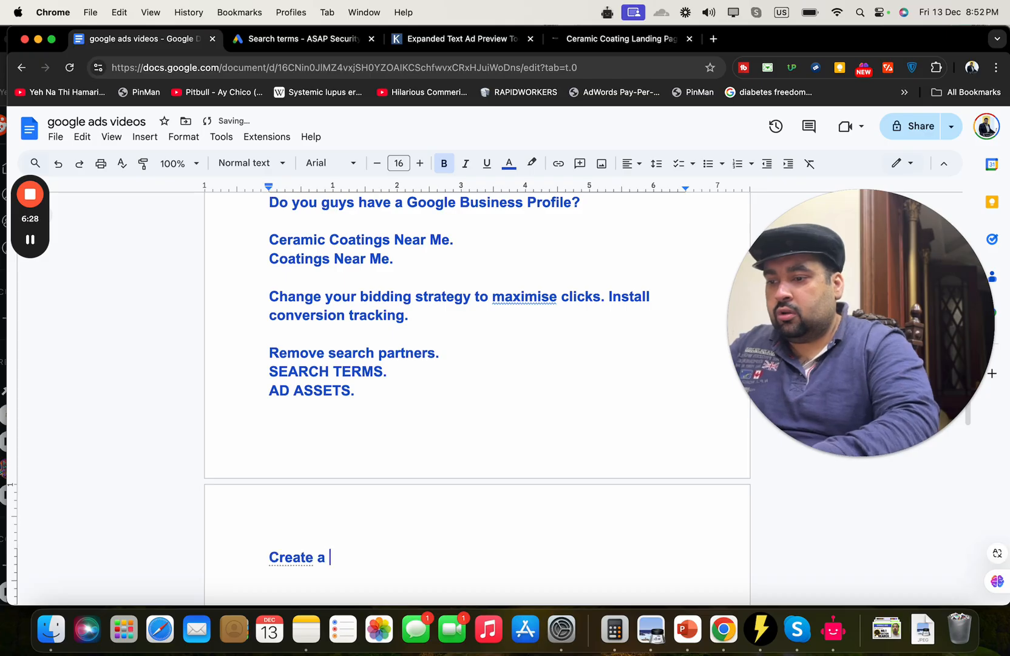
{"action": "type", "text": "call campaign"}
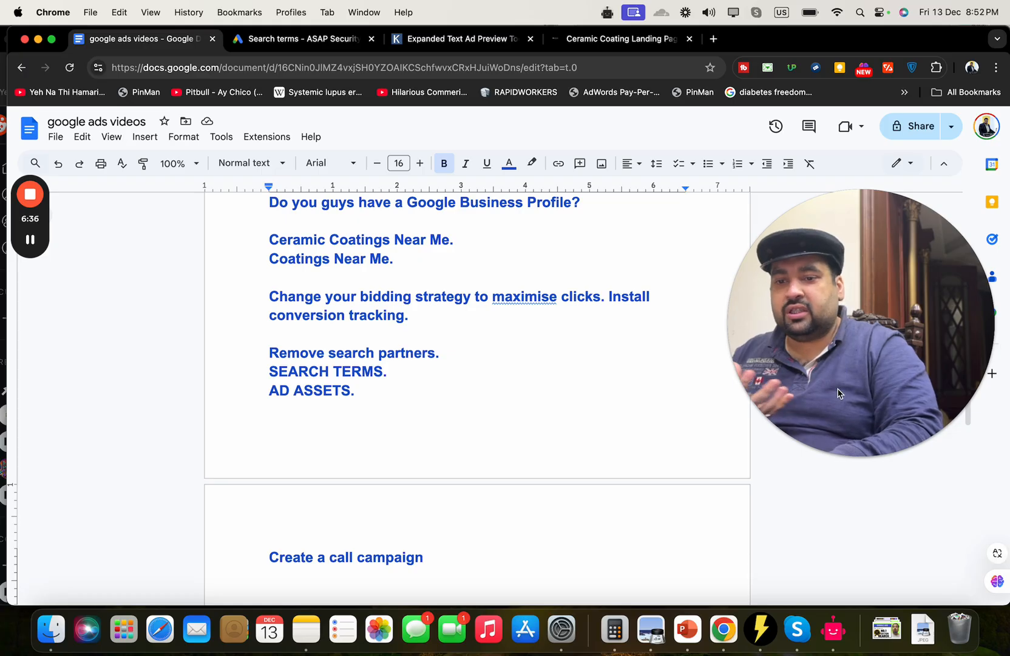
{"action": "mouse_move", "coordinate": [837, 393]}
{"action": "left_click", "coordinate": [872, 456]}
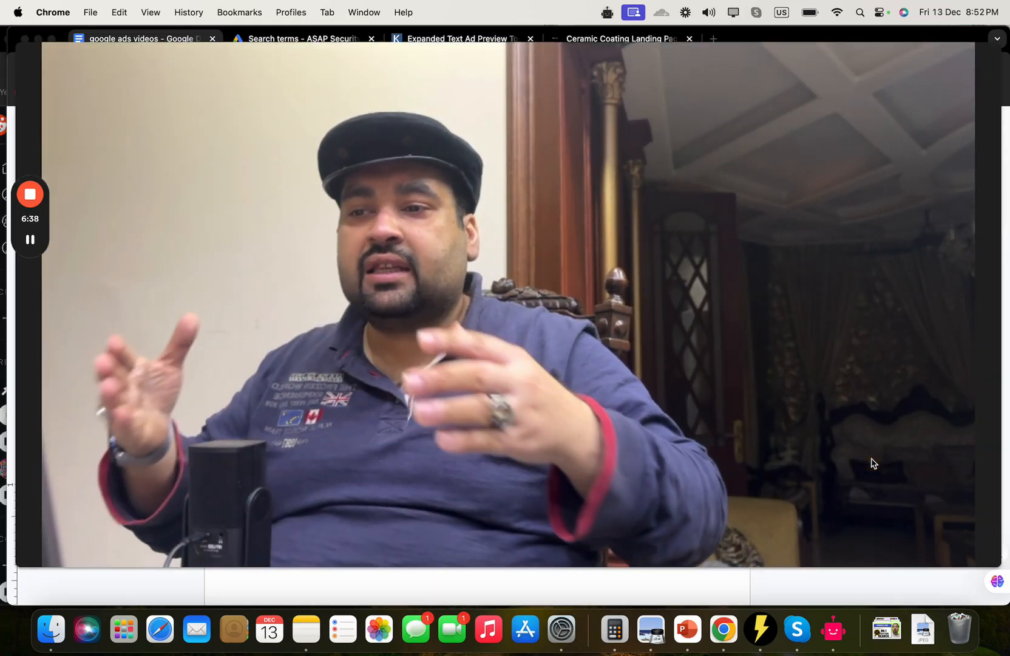